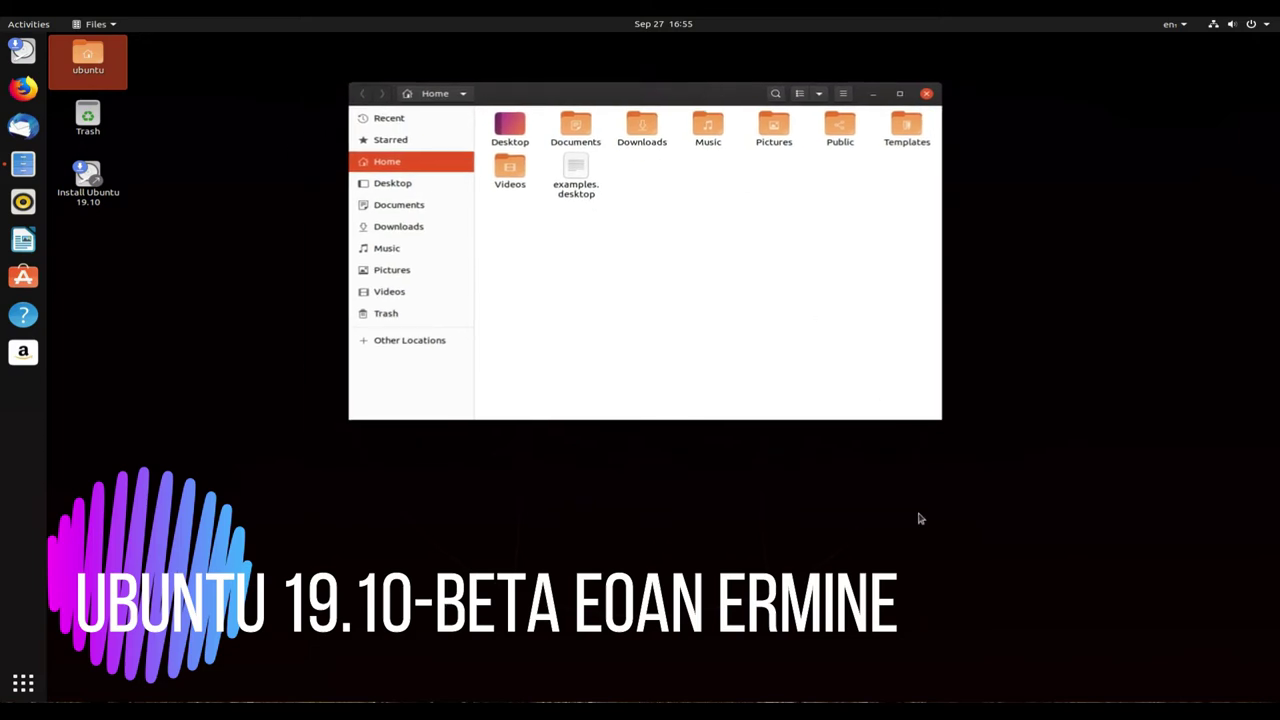
Step: Enlarge the Files window, view the file manager's About information and credits, and close both windows
{"action": "left_click_drag", "start_coordinate": [941, 415], "coordinate": [1114, 557]}
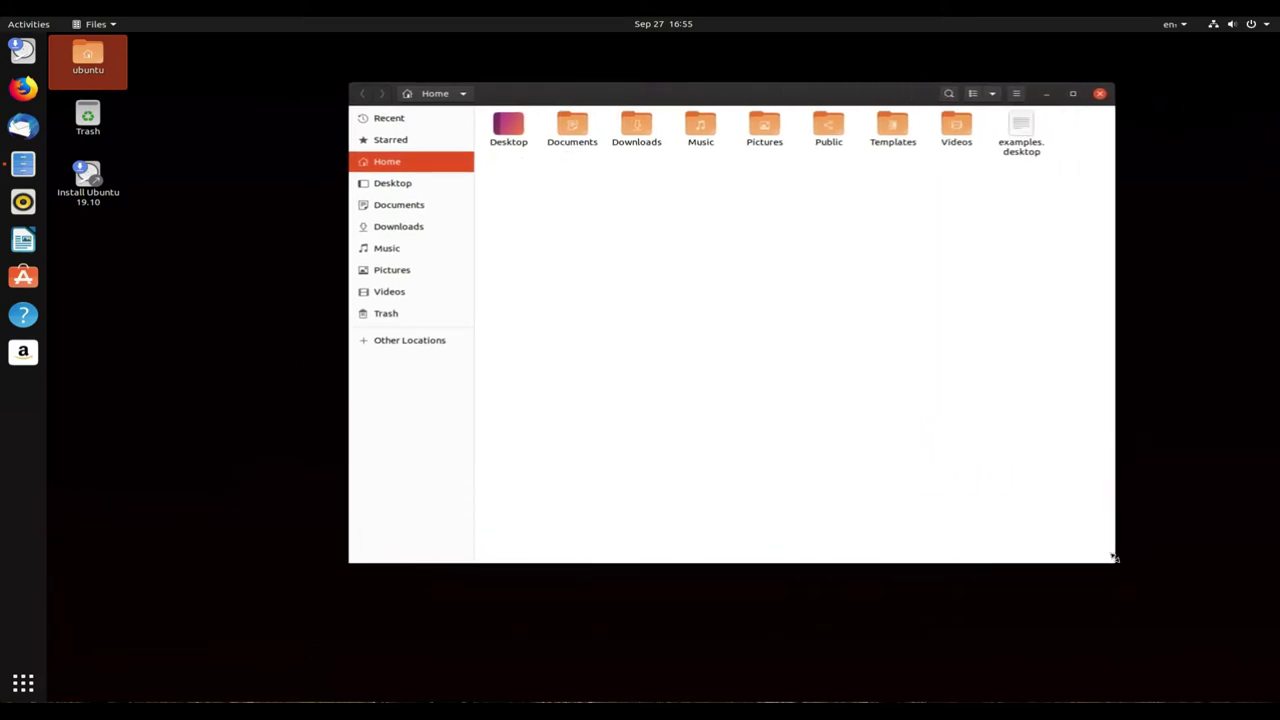
{"action": "left_click", "coordinate": [1015, 97]}
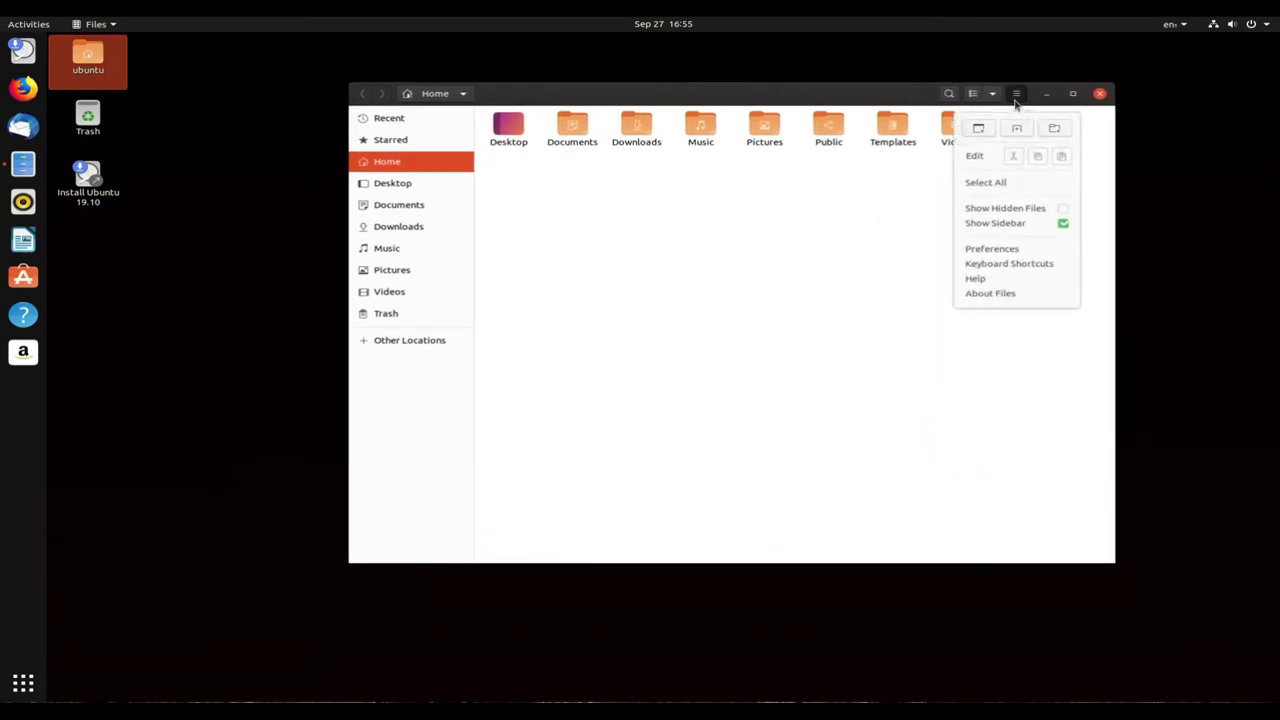
{"action": "left_click", "coordinate": [1000, 292]}
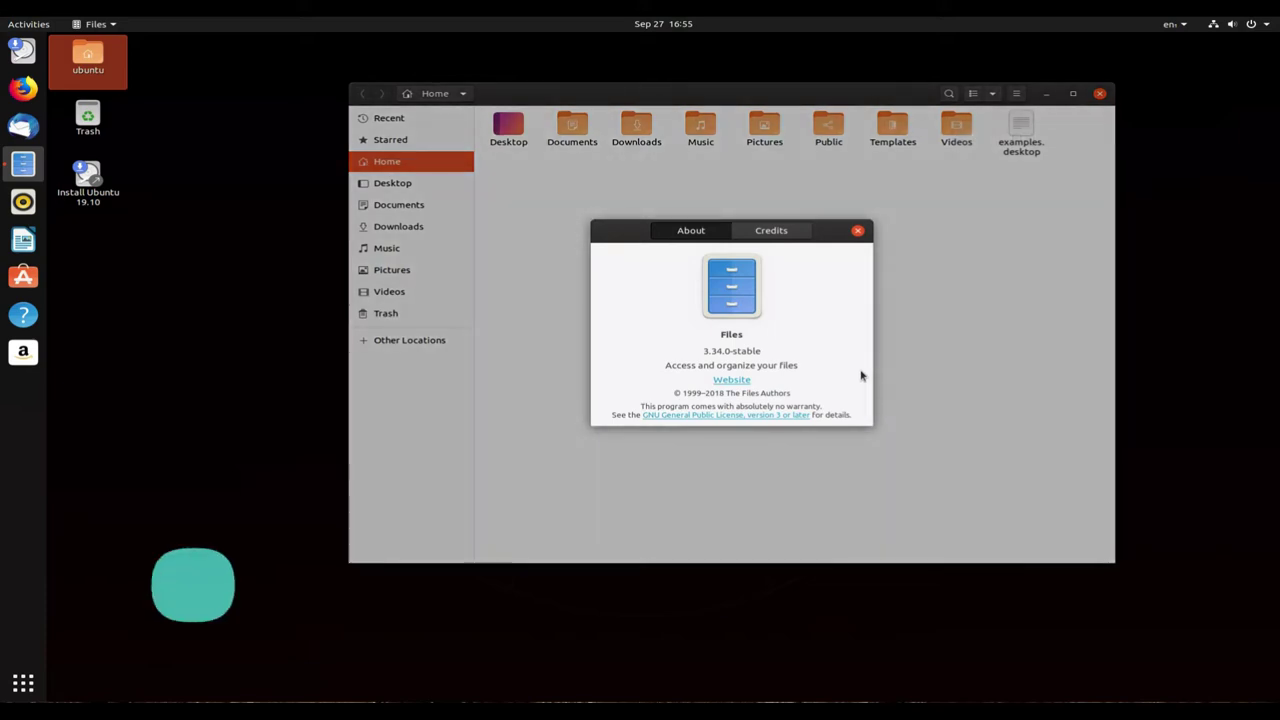
{"action": "left_click", "coordinate": [770, 230]}
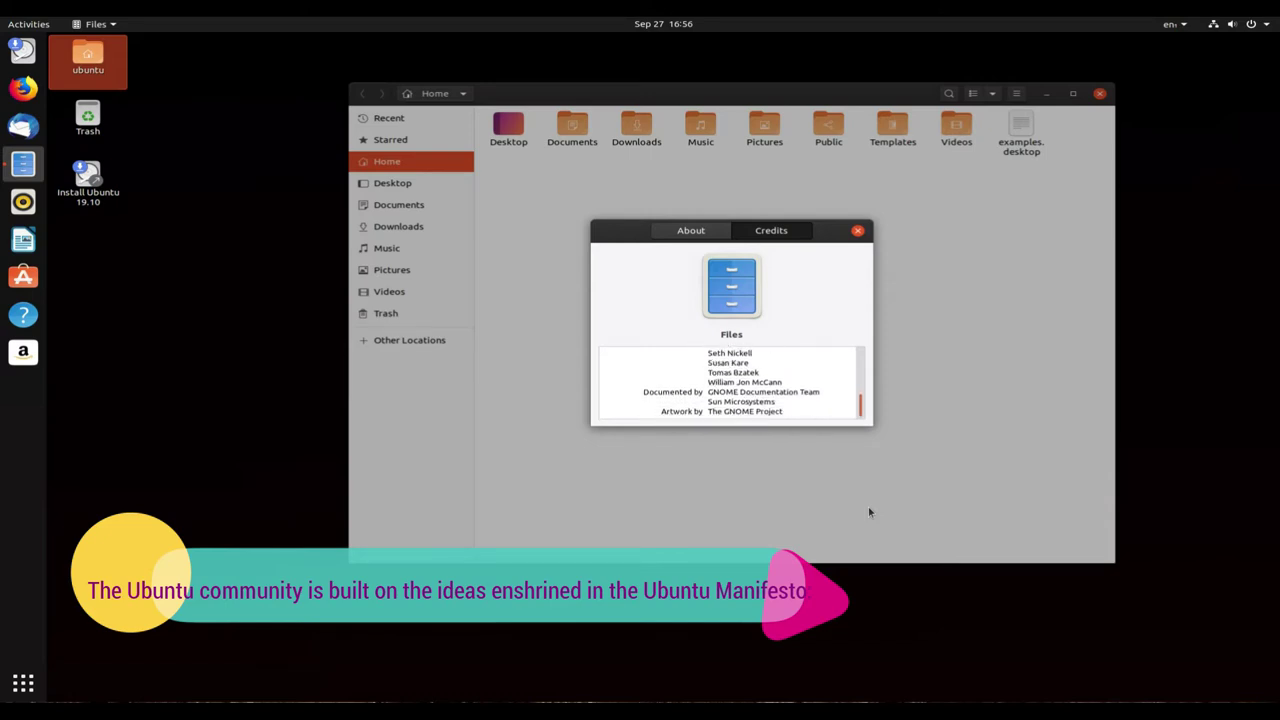
{"action": "left_click", "coordinate": [857, 232]}
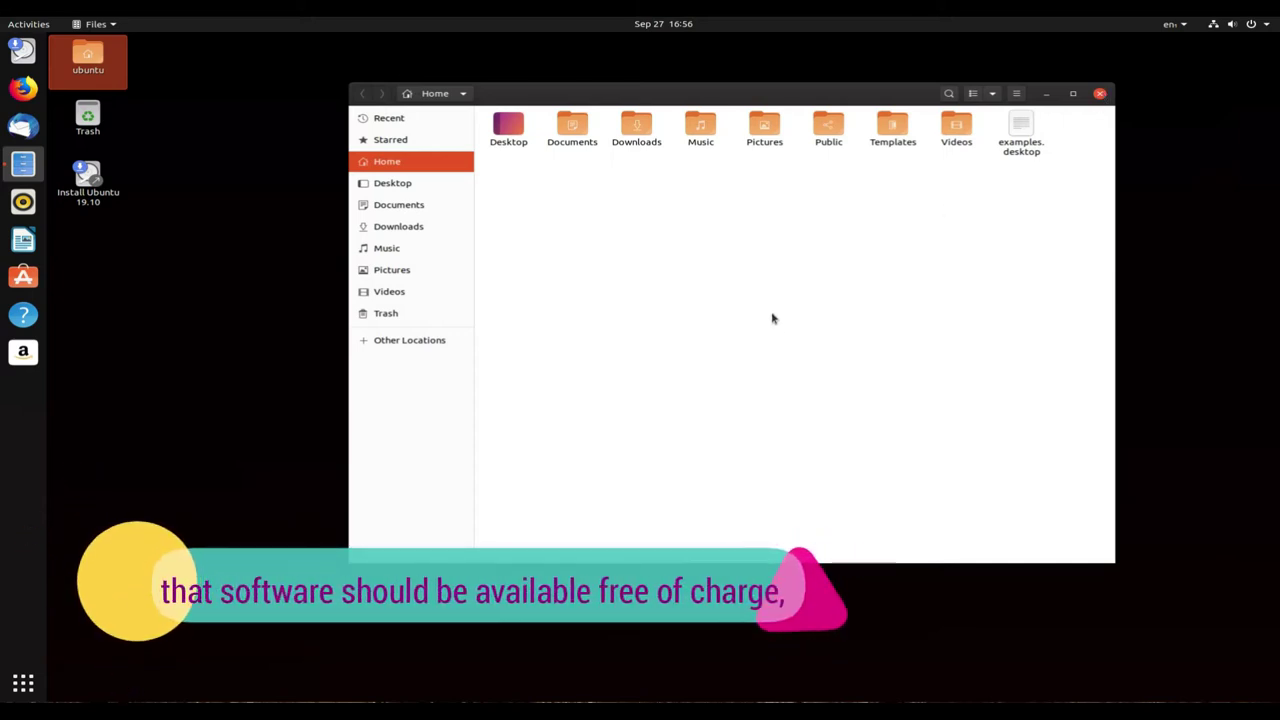
{"action": "left_click", "coordinate": [1100, 94]}
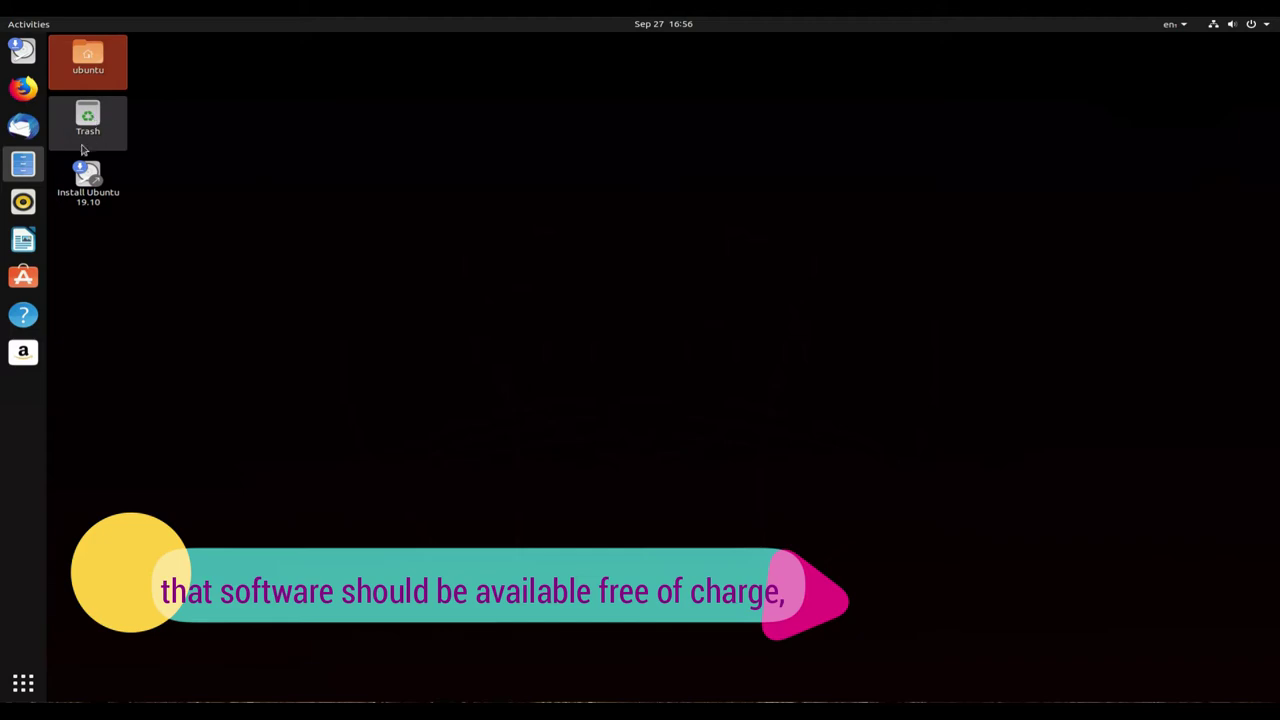
Step: Launch Additional Drivers from the full application list to view the available drivers, and close it
{"action": "left_click", "coordinate": [23, 680]}
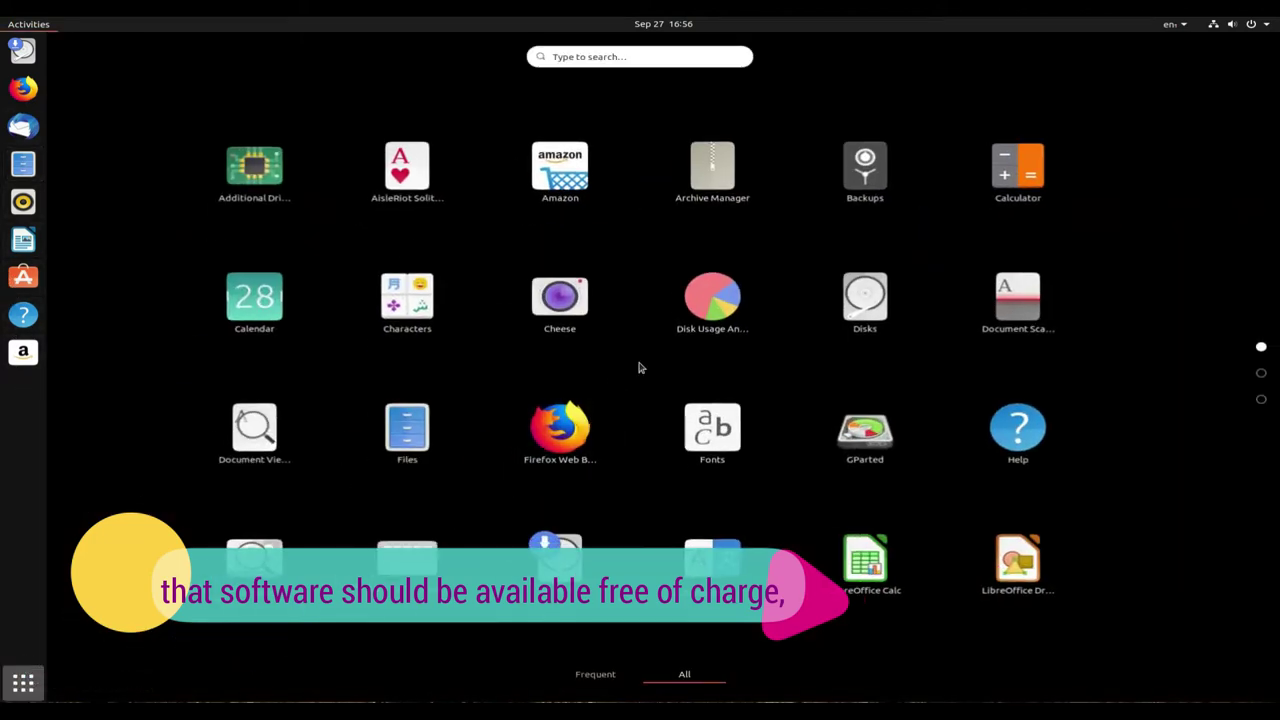
{"action": "left_click", "coordinate": [262, 172]}
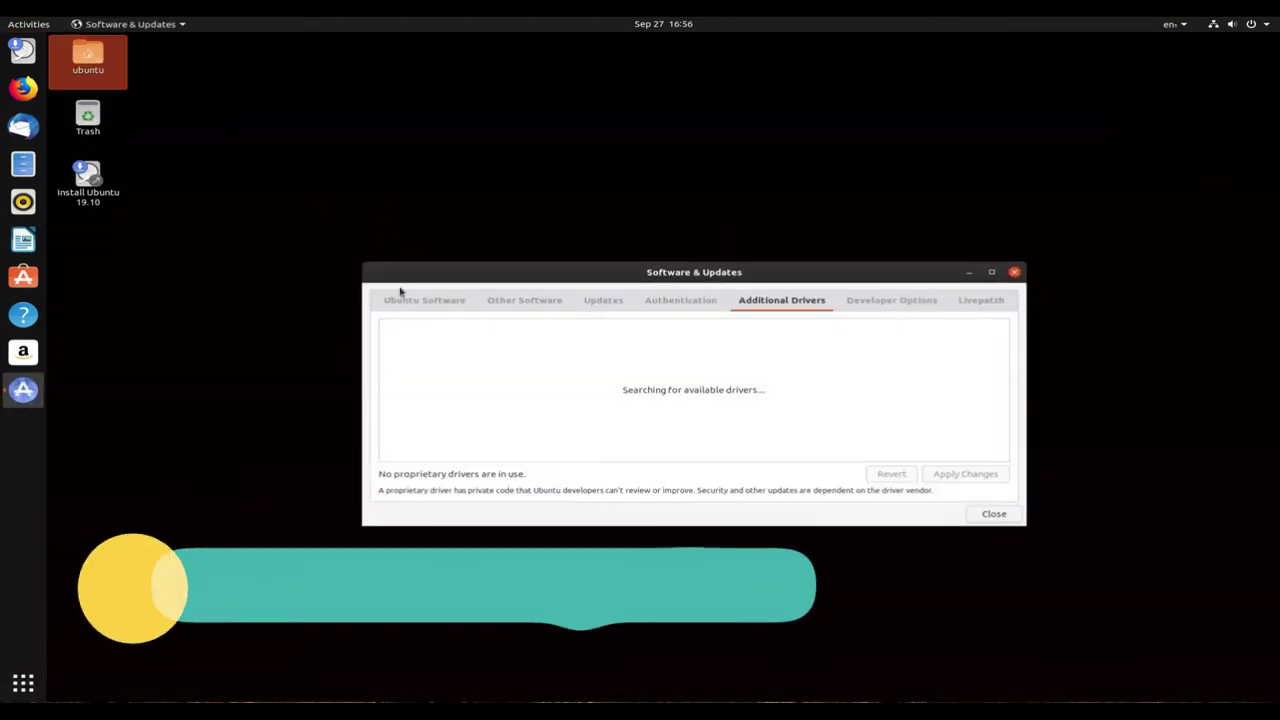
{"action": "left_click", "coordinate": [1014, 273]}
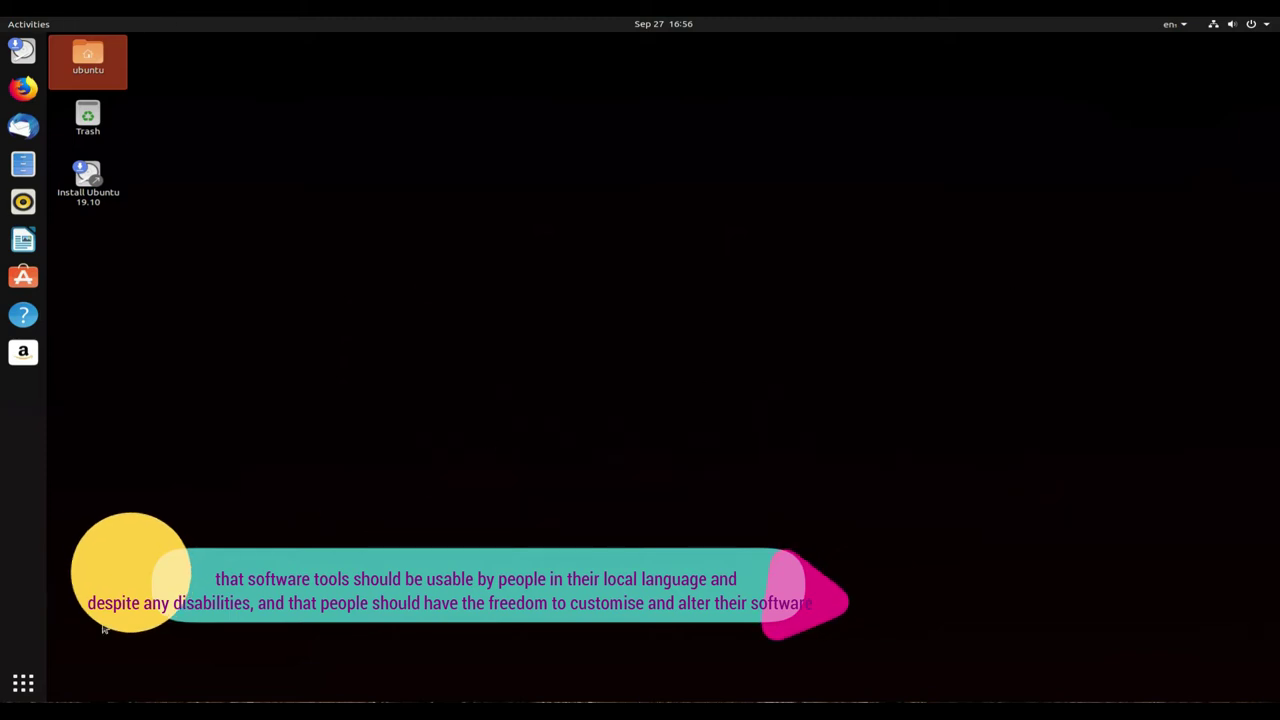
Step: Launch Characters from the application list in an enlarged, repositioned window and show the Animals & Nature category
{"action": "left_click", "coordinate": [23, 683]}
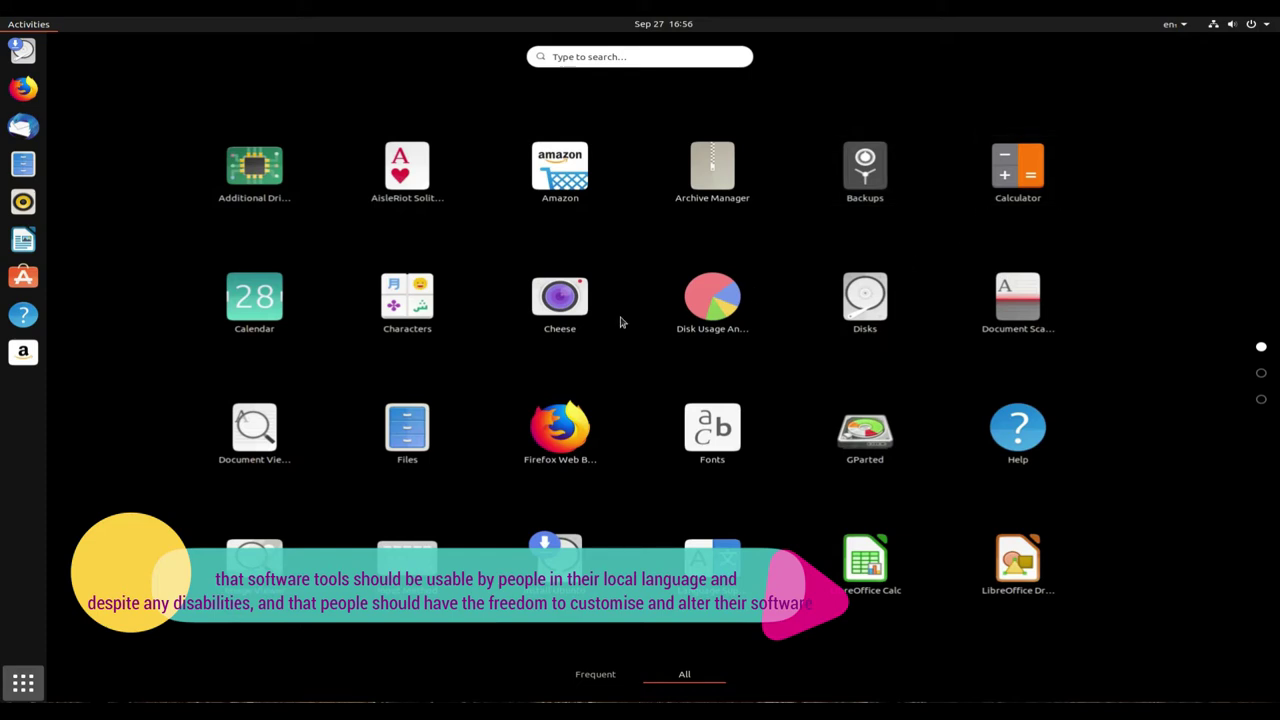
{"action": "left_click", "coordinate": [428, 307]}
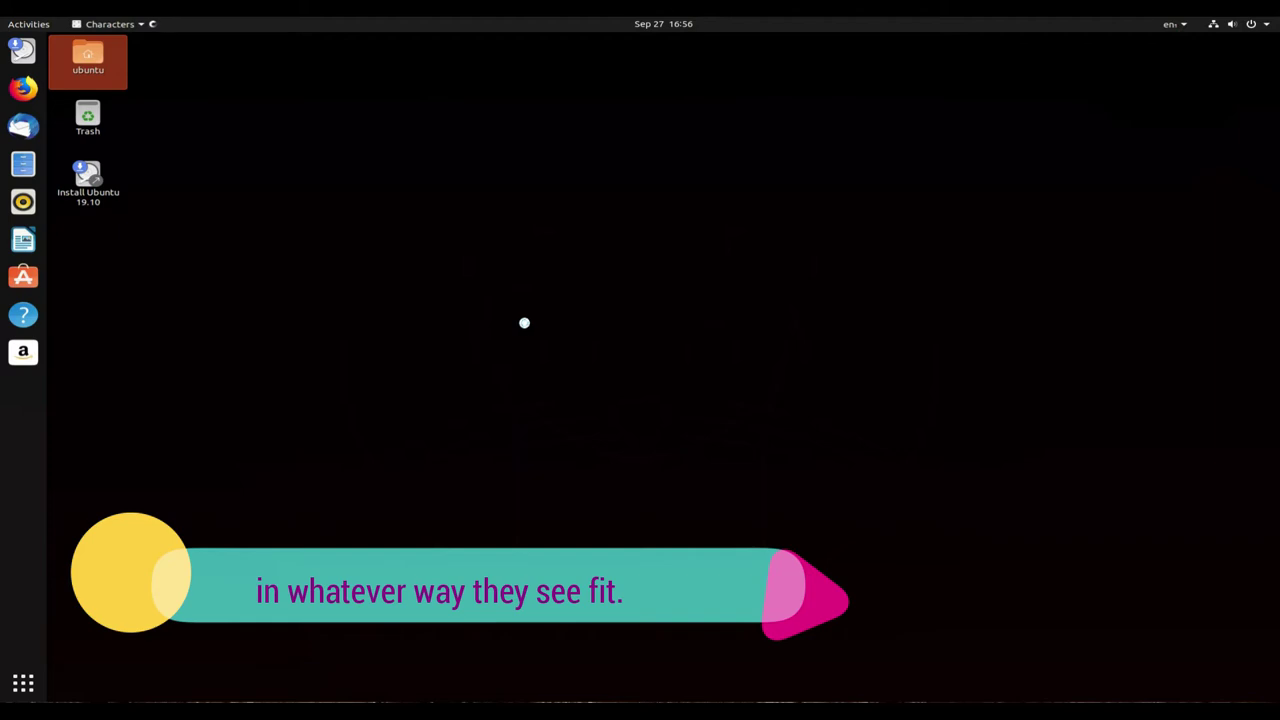
{"action": "left_click_drag", "start_coordinate": [658, 484], "coordinate": [1133, 670]}
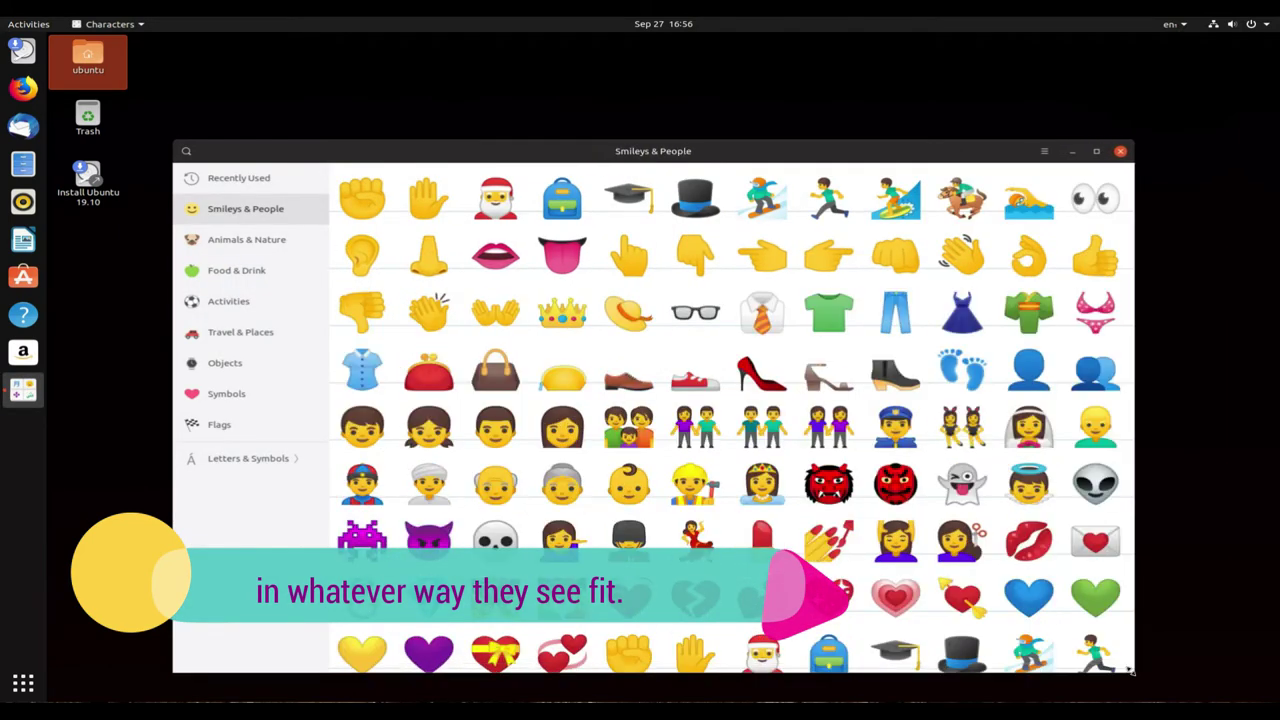
{"action": "left_click", "coordinate": [233, 243]}
{"action": "left_click_drag", "start_coordinate": [643, 150], "coordinate": [679, 40]}
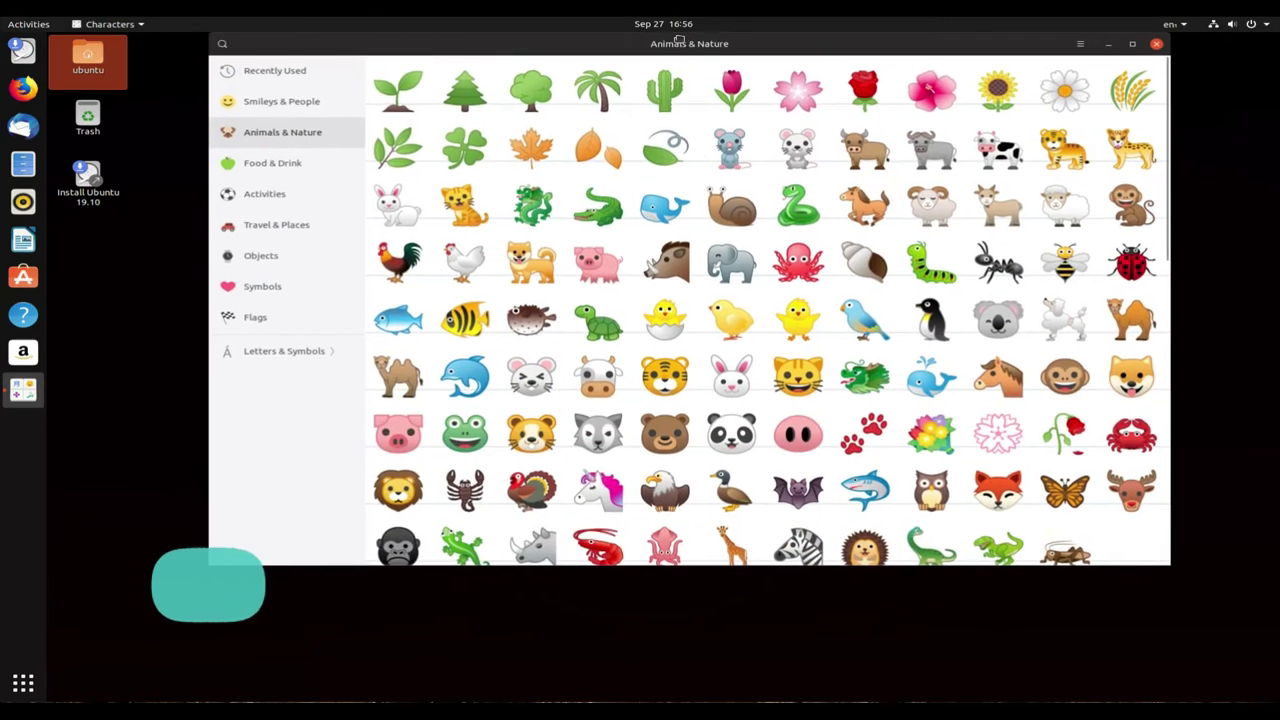
Step: Browse the emoji categories from Food & Drink through Flags, and close Characters
{"action": "left_click", "coordinate": [258, 163]}
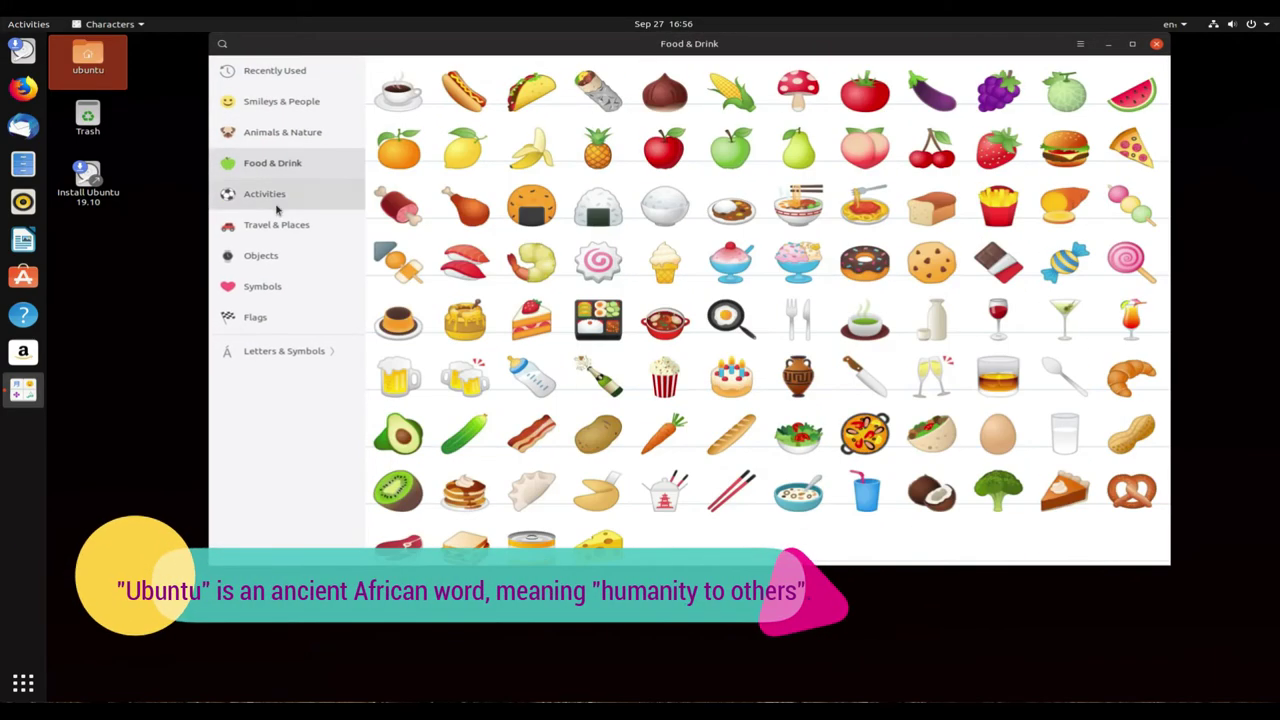
{"action": "left_click", "coordinate": [276, 202]}
{"action": "left_click", "coordinate": [278, 224]}
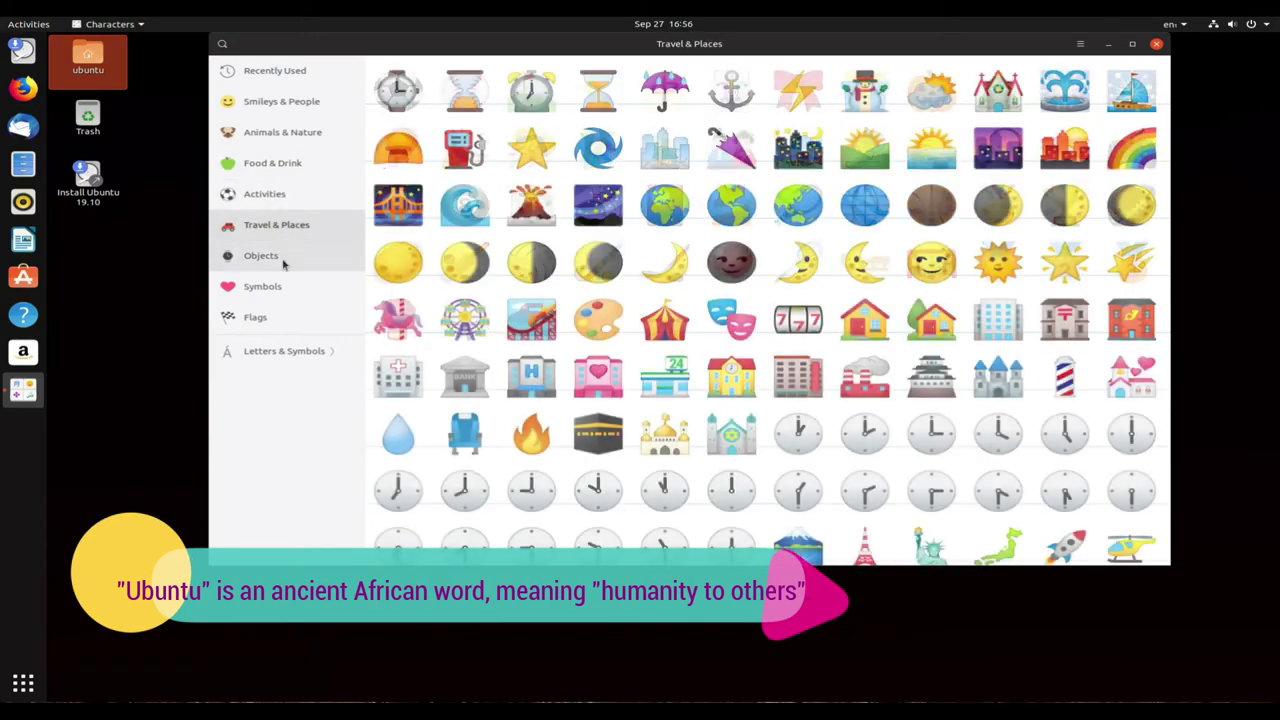
{"action": "left_click", "coordinate": [283, 256]}
{"action": "left_click", "coordinate": [279, 286]}
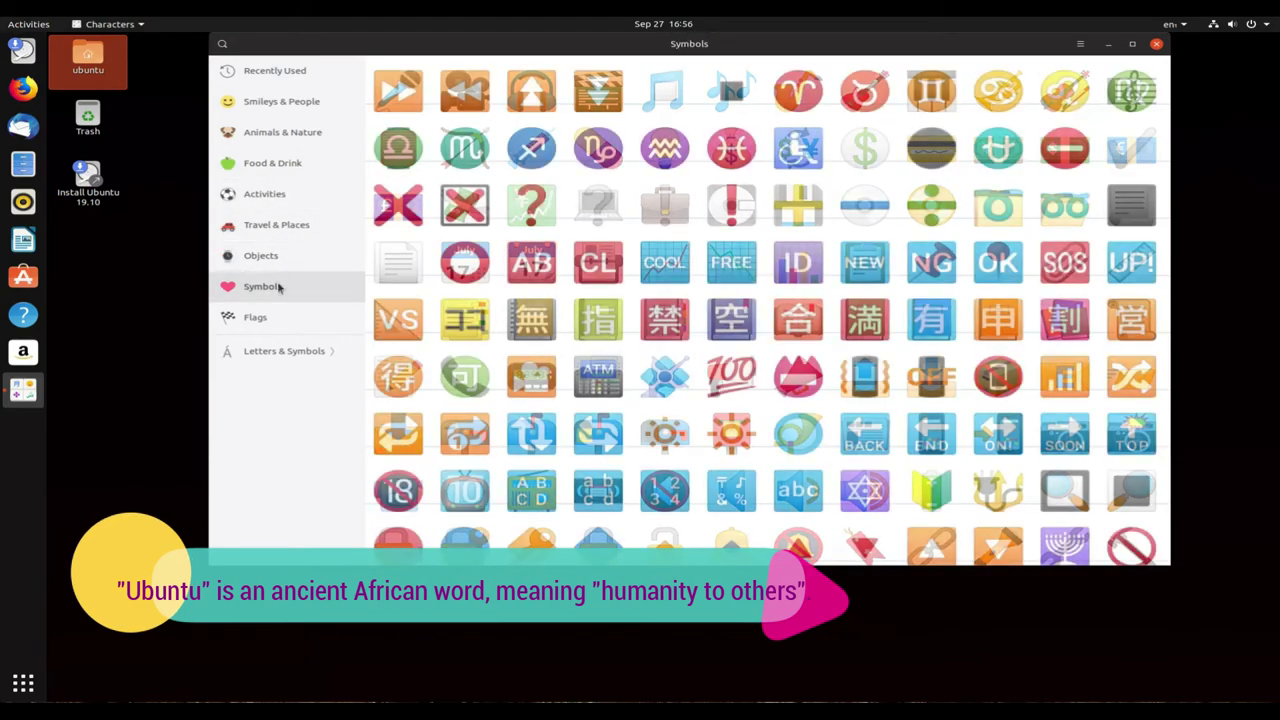
{"action": "left_click", "coordinate": [280, 317]}
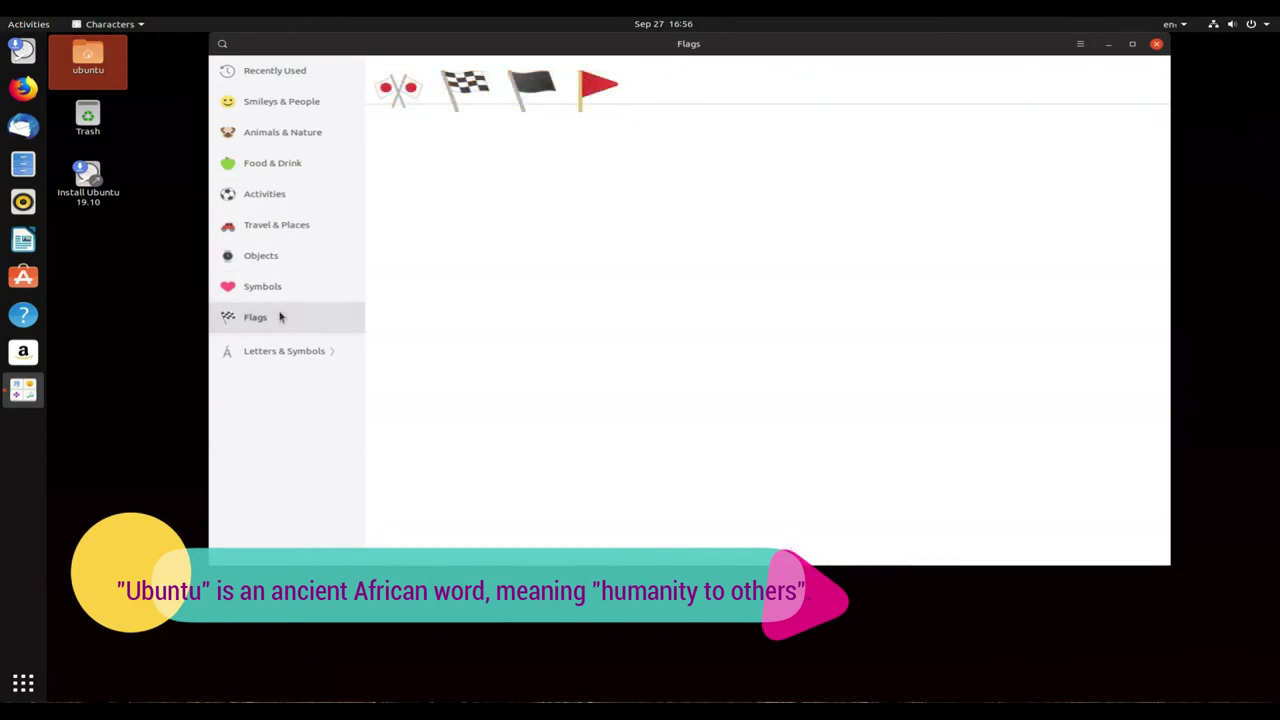
{"action": "left_click", "coordinate": [1160, 42]}
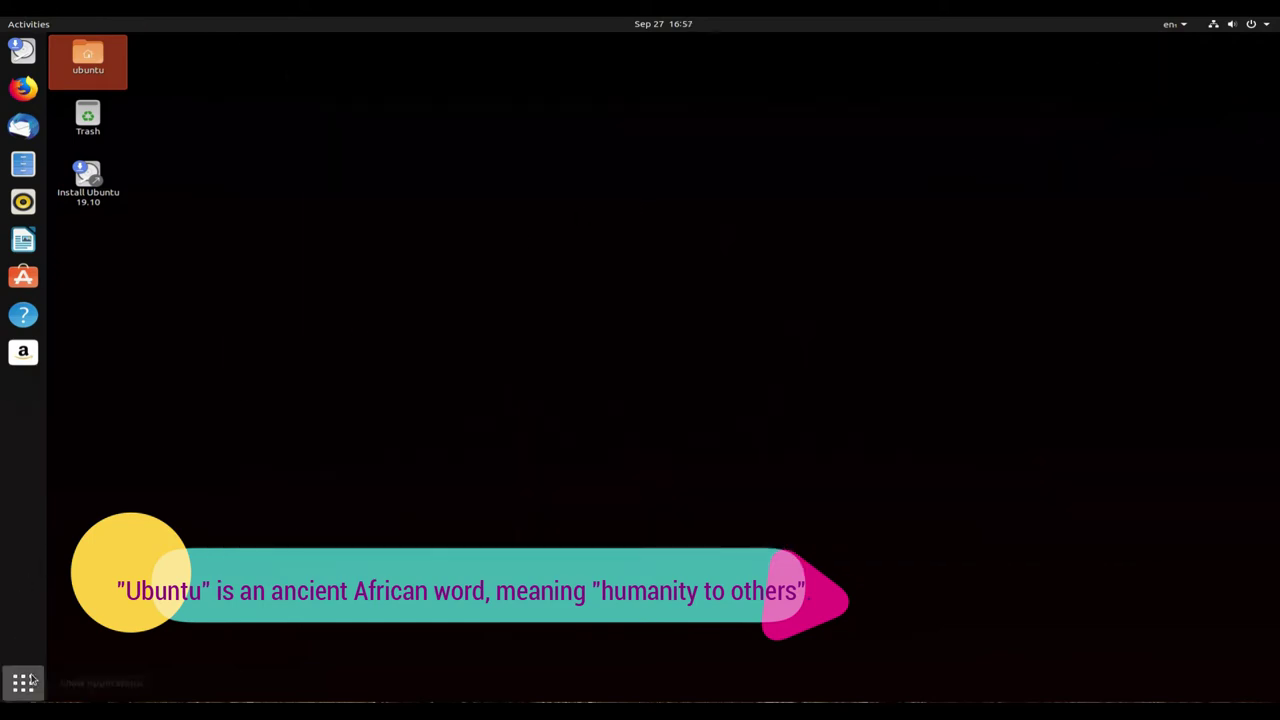
Step: Browse the pages of the application list and launch System Monitor
{"action": "left_click", "coordinate": [23, 683]}
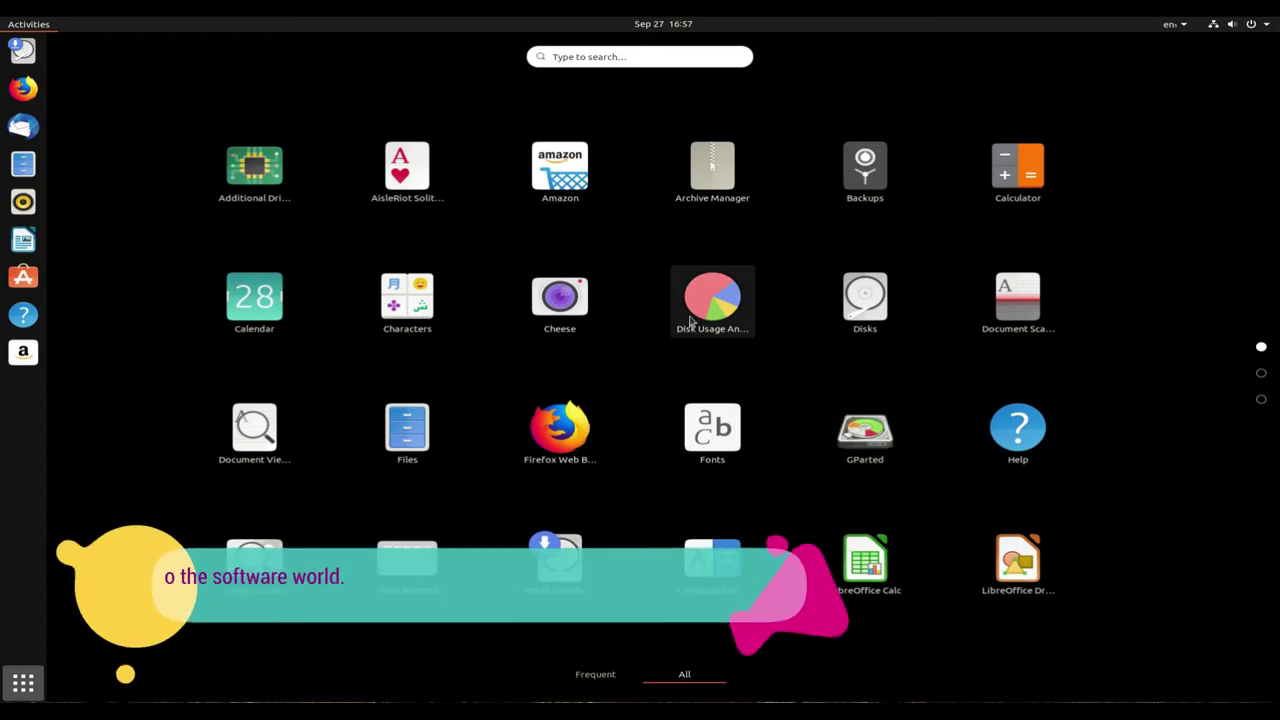
{"action": "scroll", "coordinate": [668, 340], "scroll_direction": "down", "scroll_amount": 2}
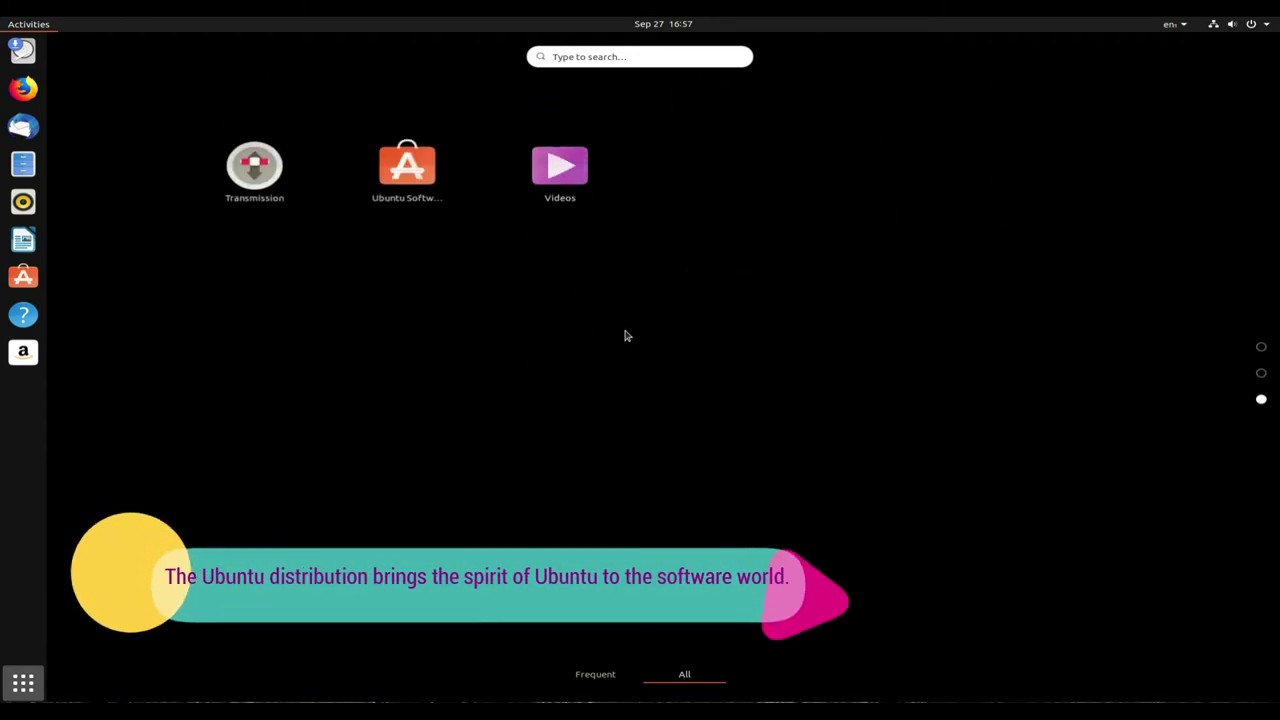
{"action": "scroll", "coordinate": [626, 334], "scroll_direction": "up", "scroll_amount": 1}
{"action": "left_click", "coordinate": [254, 560]}
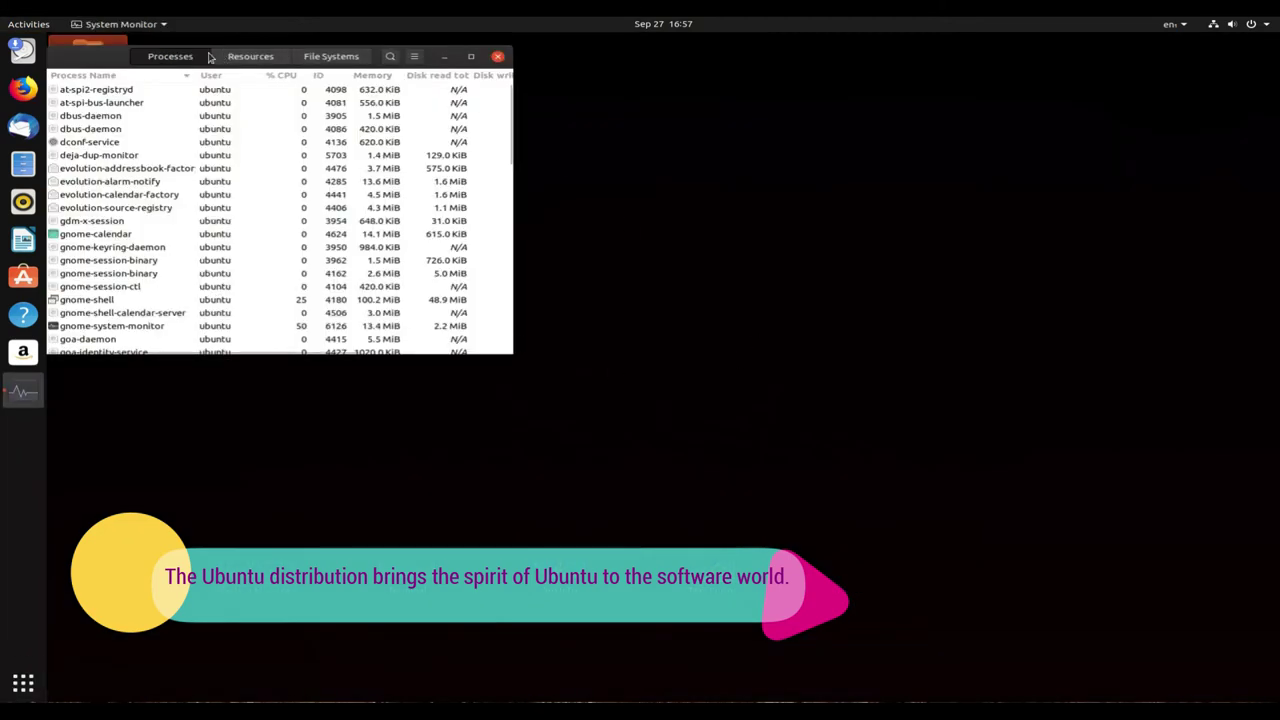
Step: View the CPU, memory and network history graphs in an enlarged, repositioned System Monitor window, and close it
{"action": "left_click_drag", "start_coordinate": [326, 58], "coordinate": [677, 143]}
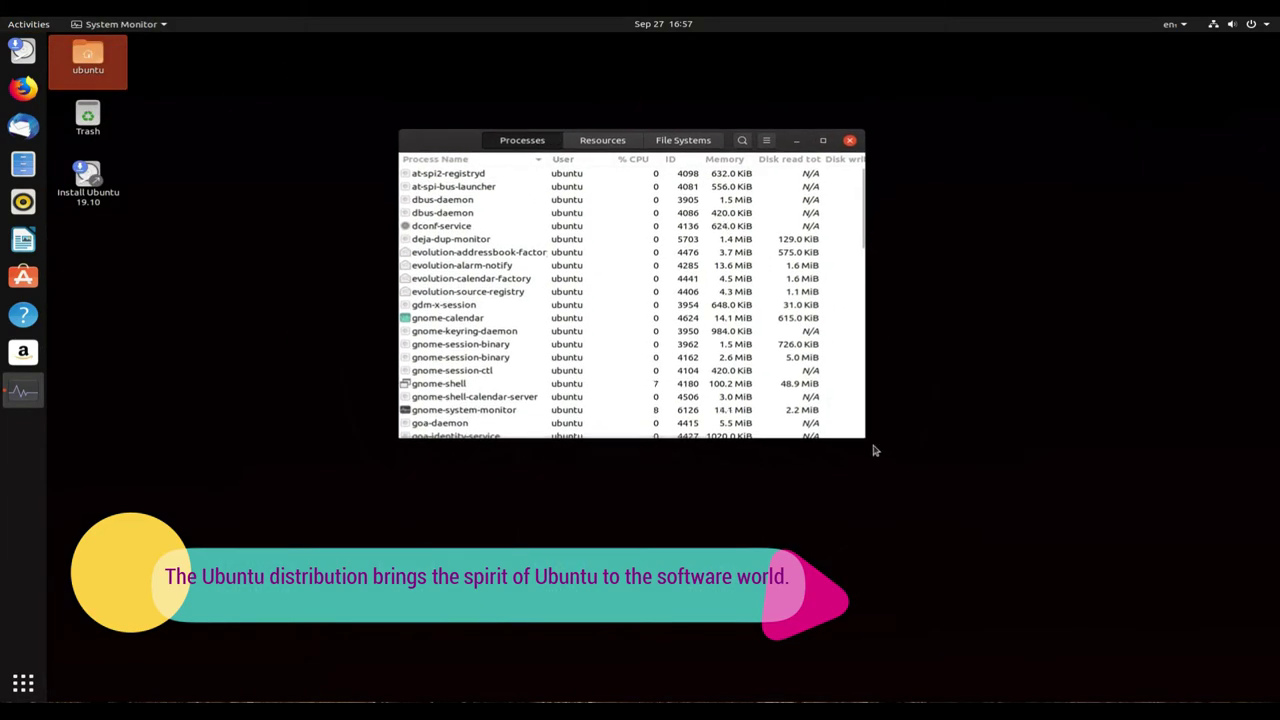
{"action": "left_click_drag", "start_coordinate": [864, 437], "coordinate": [1219, 621]}
{"action": "left_click_drag", "start_coordinate": [956, 132], "coordinate": [862, 48]}
{"action": "left_click", "coordinate": [720, 57]}
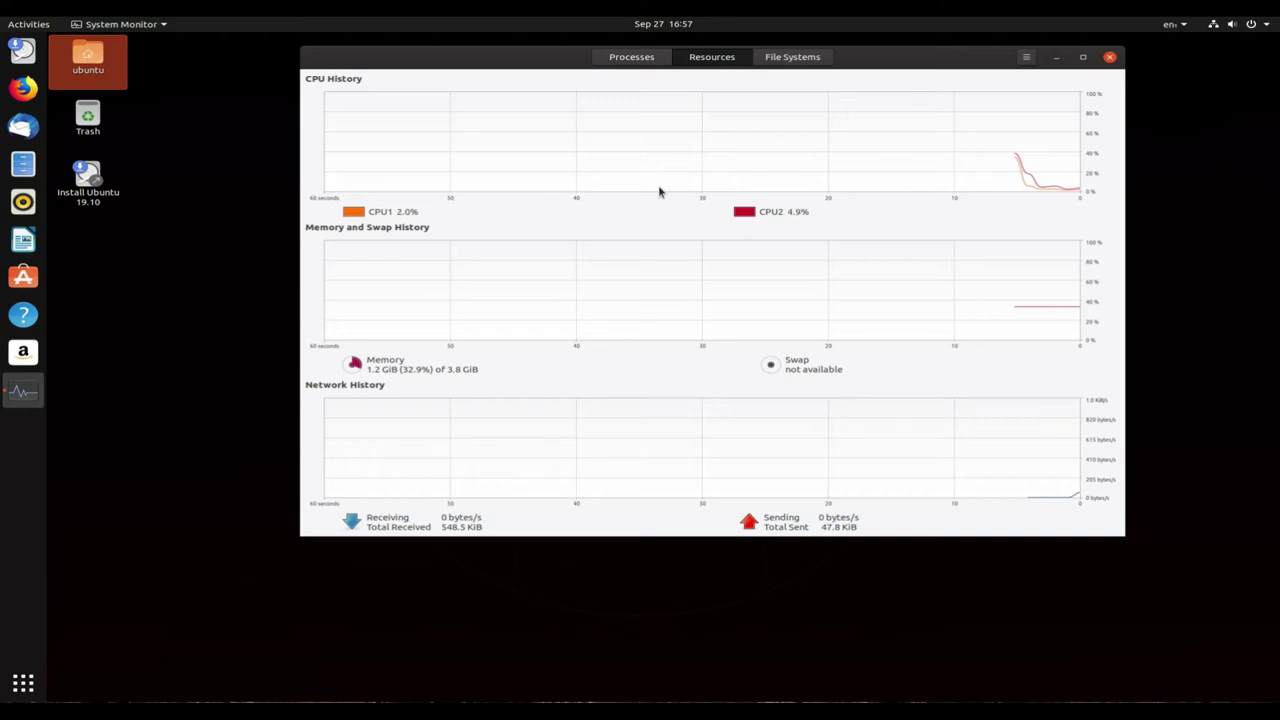
{"action": "left_click", "coordinate": [1109, 57]}
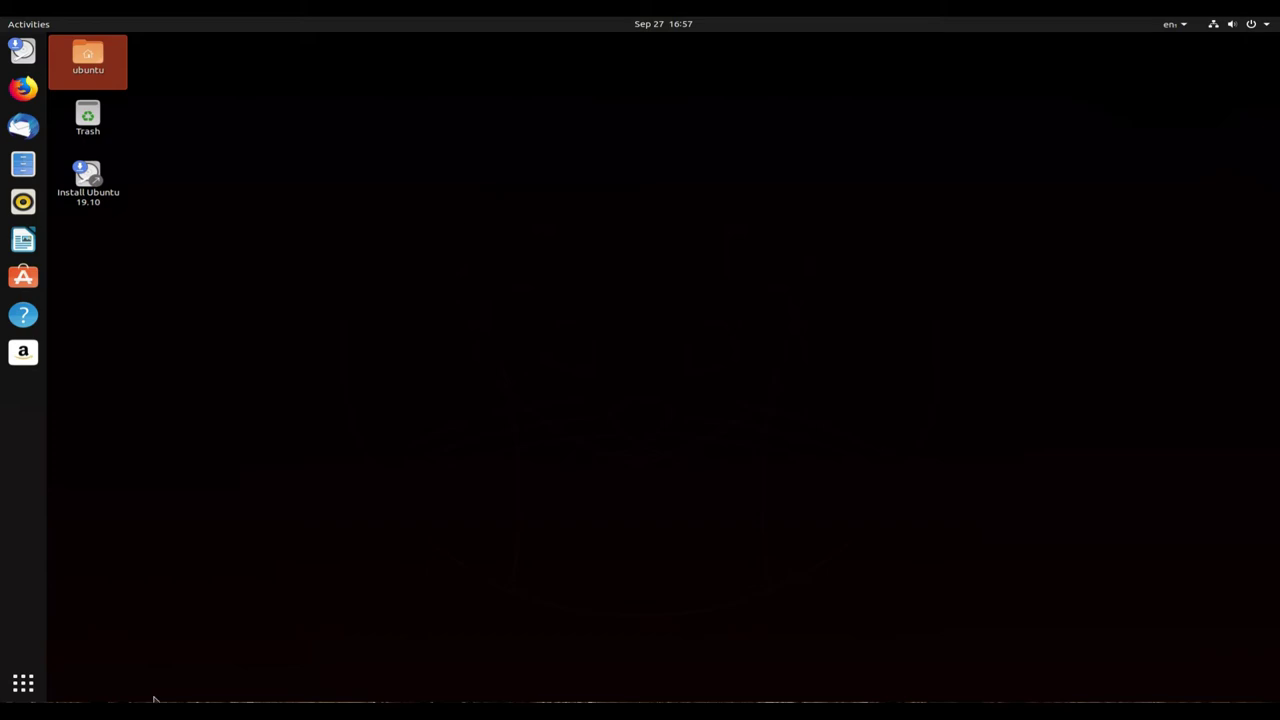
Step: Open Settings by searching the applications for "se", and enlarge and reposition its window
{"action": "left_click", "coordinate": [23, 683]}
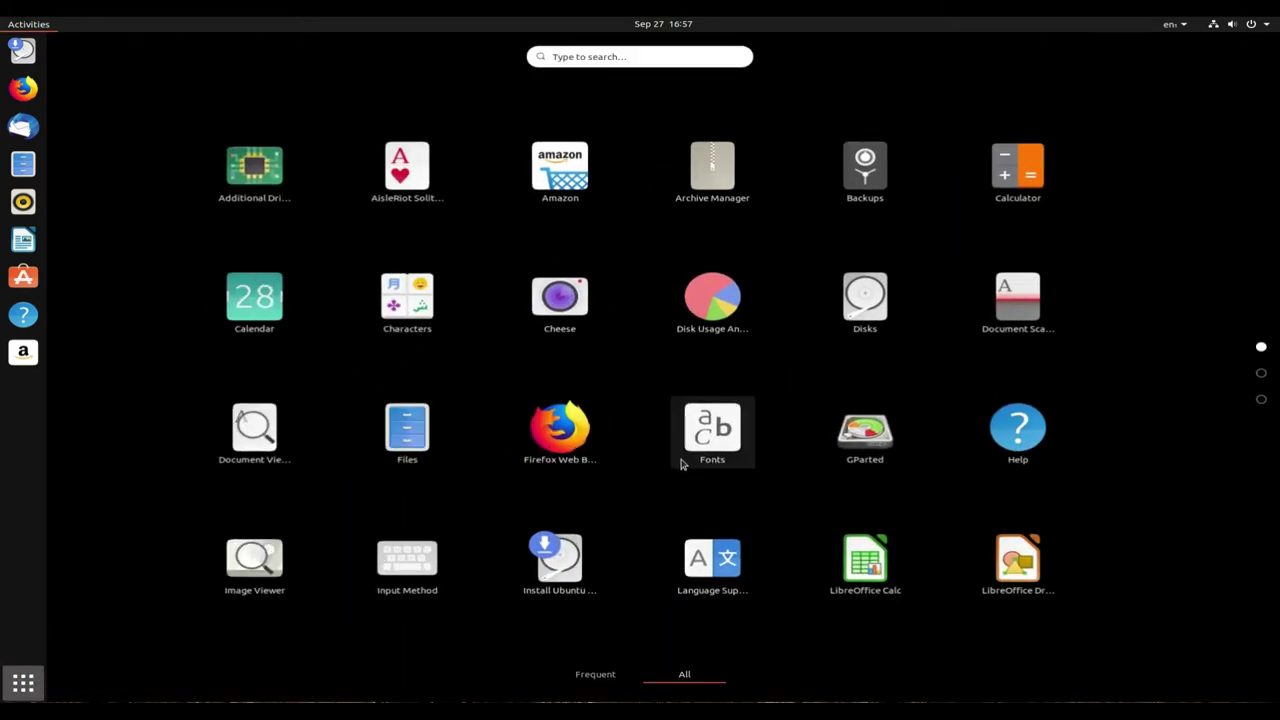
{"action": "left_click", "coordinate": [633, 55]}
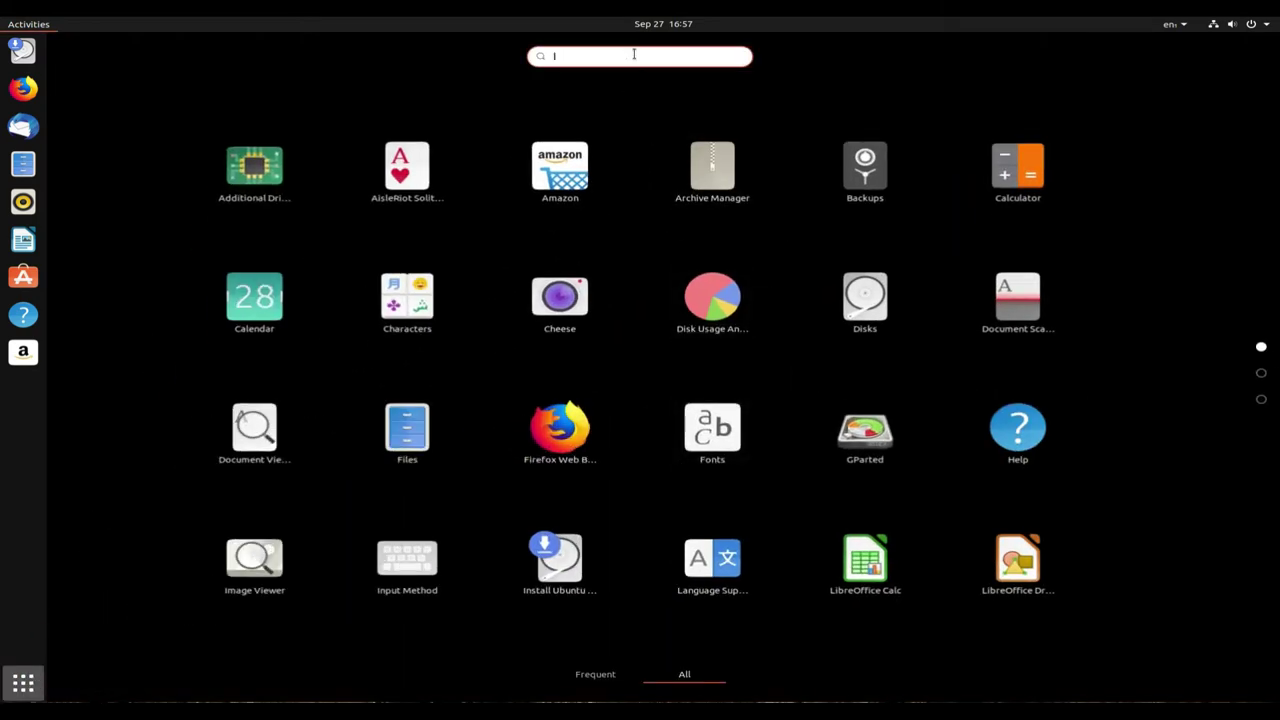
{"action": "type", "text": "se"}
{"action": "key", "text": "Return"}
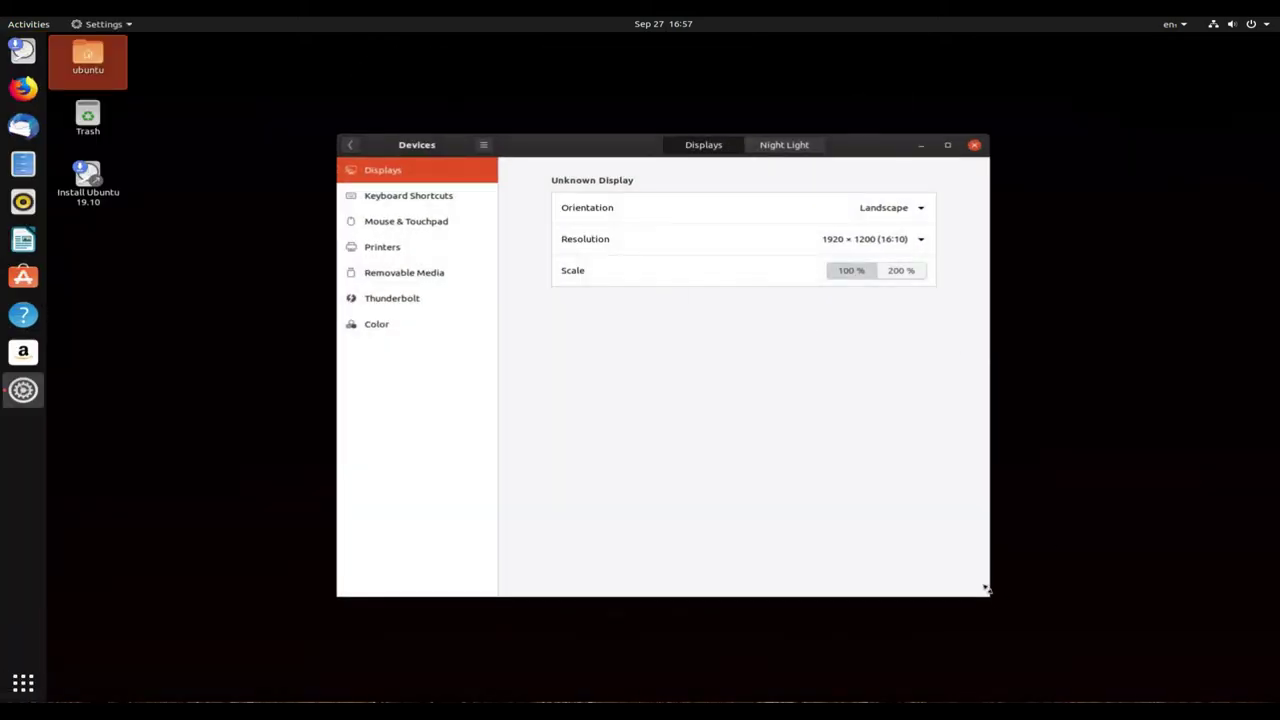
{"action": "left_click_drag", "start_coordinate": [986, 590], "coordinate": [1212, 664]}
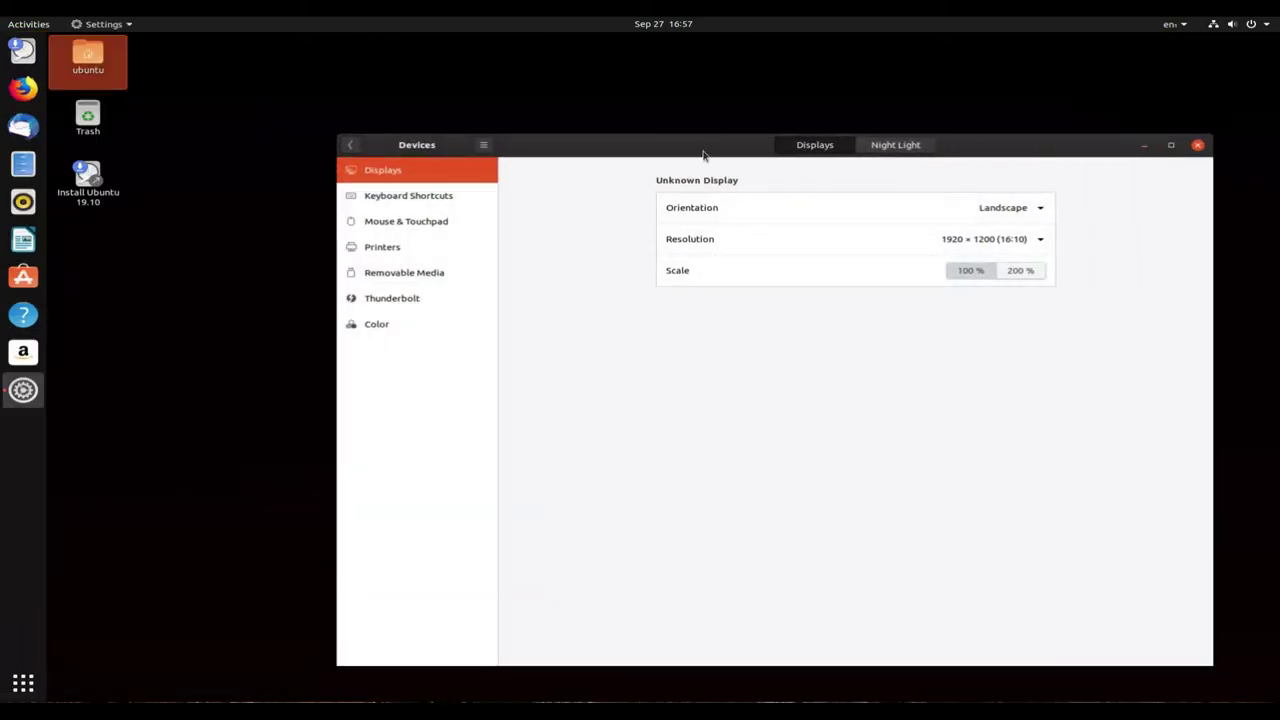
{"action": "left_click_drag", "start_coordinate": [703, 155], "coordinate": [641, 95]}
Step: Return from Devices to the main settings list and view the pages from Dock through Privacy in order
{"action": "left_click", "coordinate": [285, 88]}
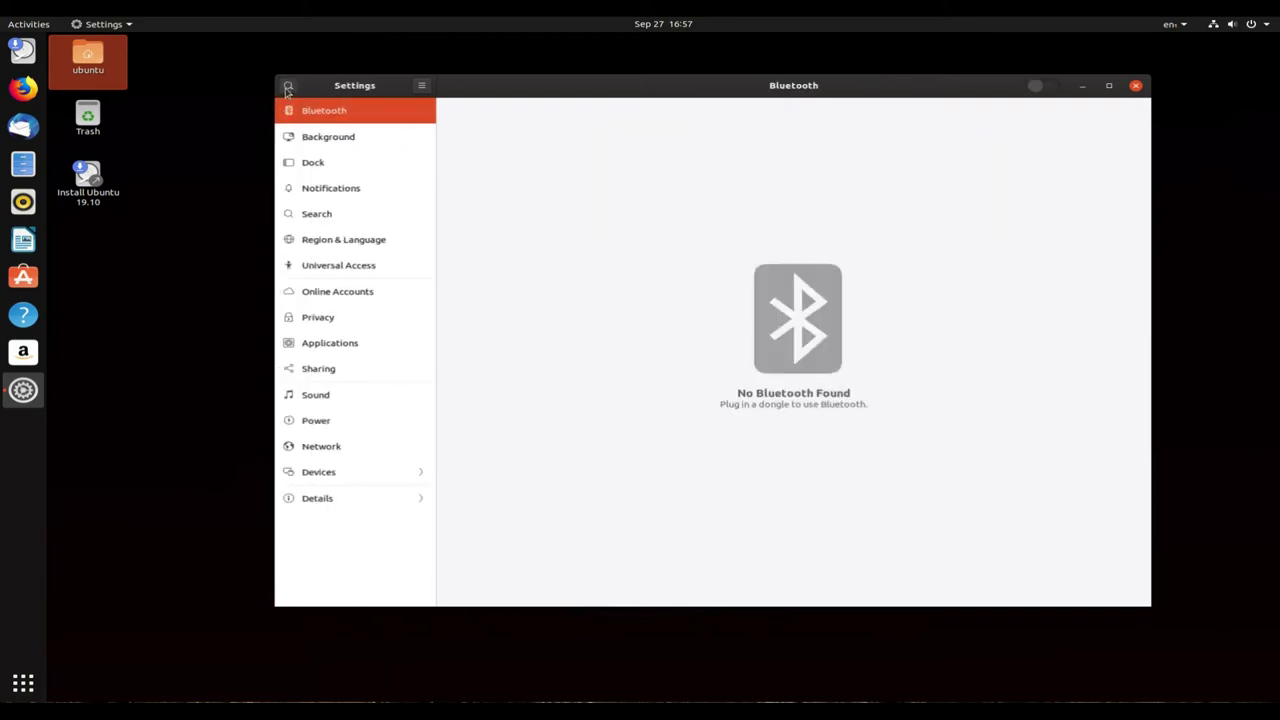
{"action": "left_click", "coordinate": [335, 162]}
{"action": "left_click", "coordinate": [340, 190]}
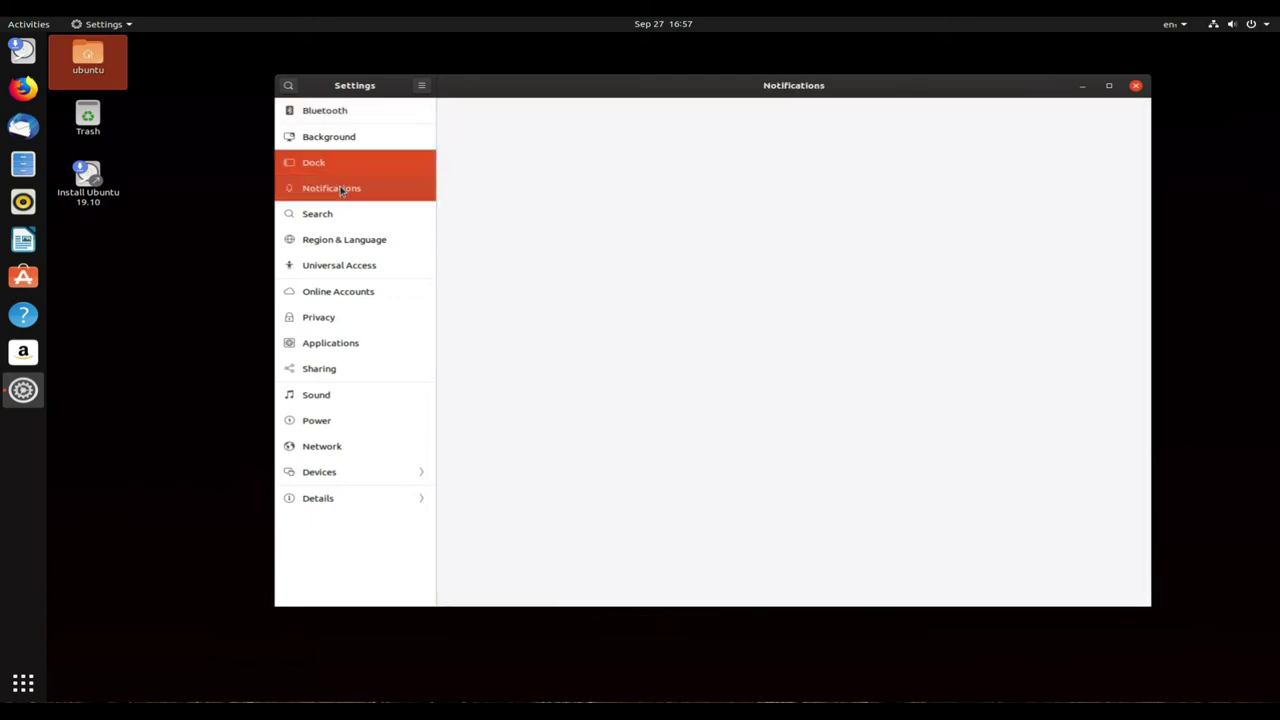
{"action": "left_click", "coordinate": [335, 218]}
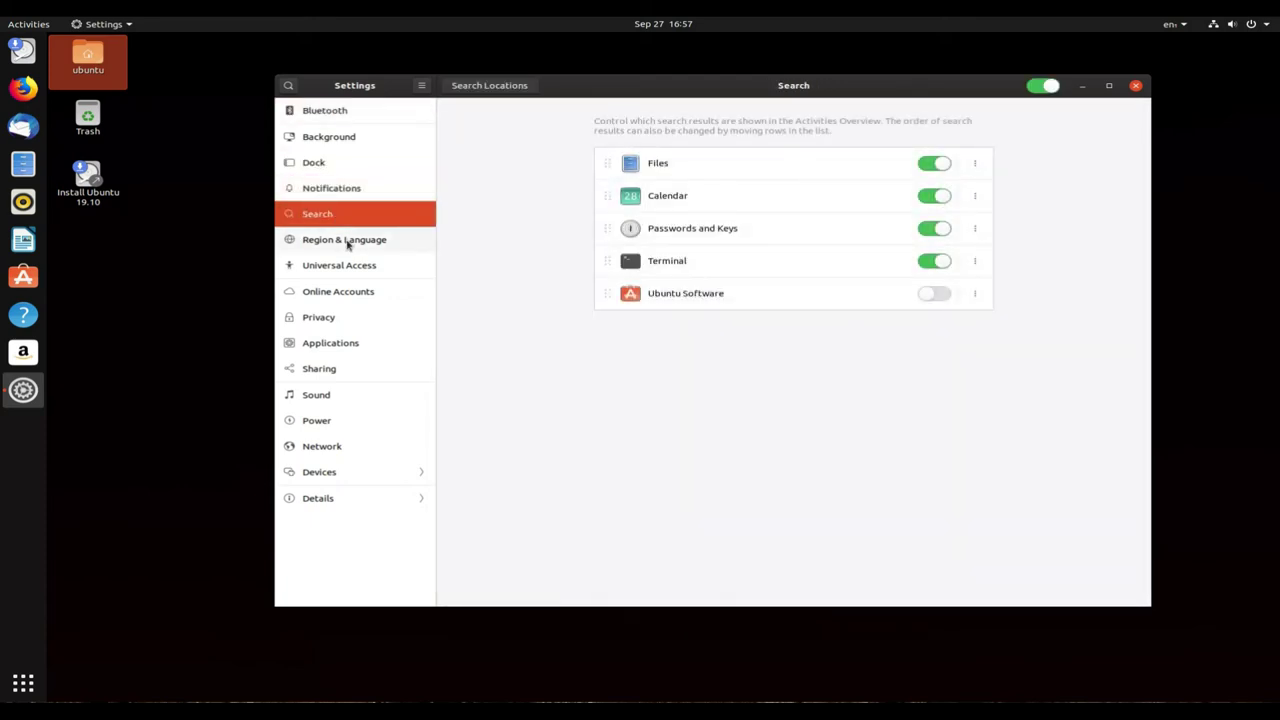
{"action": "left_click", "coordinate": [348, 242]}
{"action": "left_click", "coordinate": [352, 268]}
{"action": "left_click", "coordinate": [348, 295]}
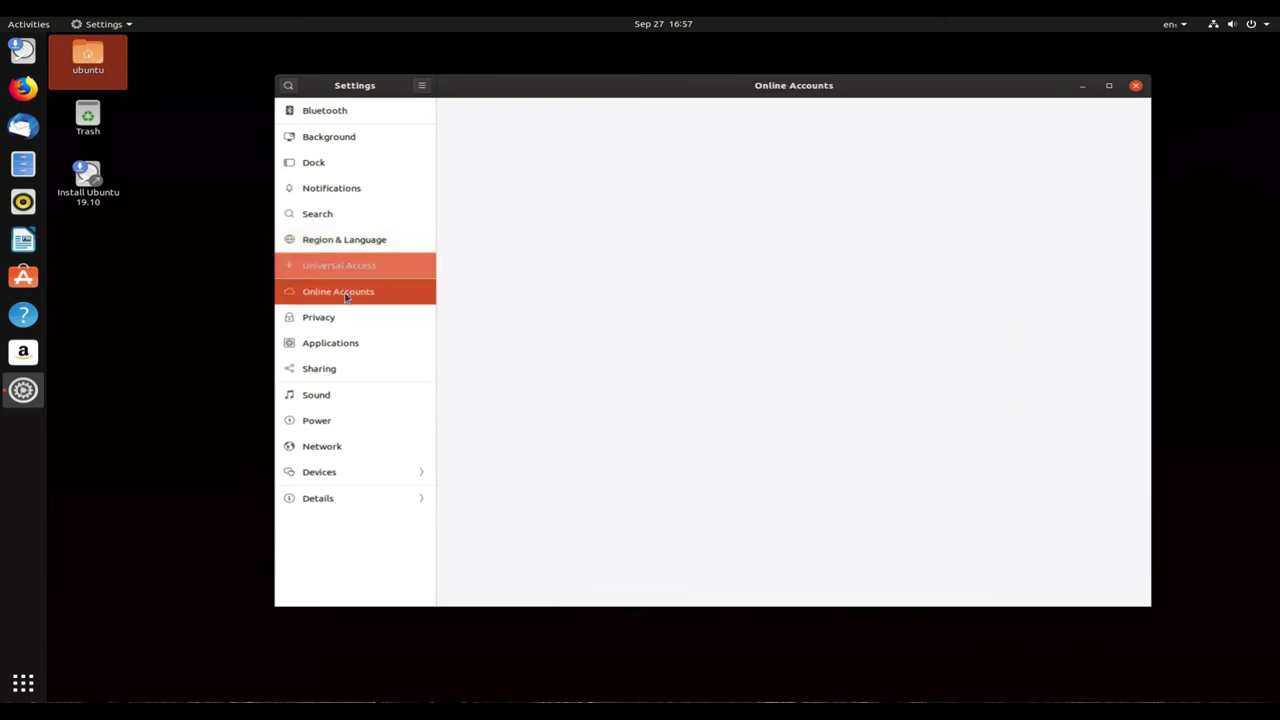
{"action": "left_click", "coordinate": [333, 318]}
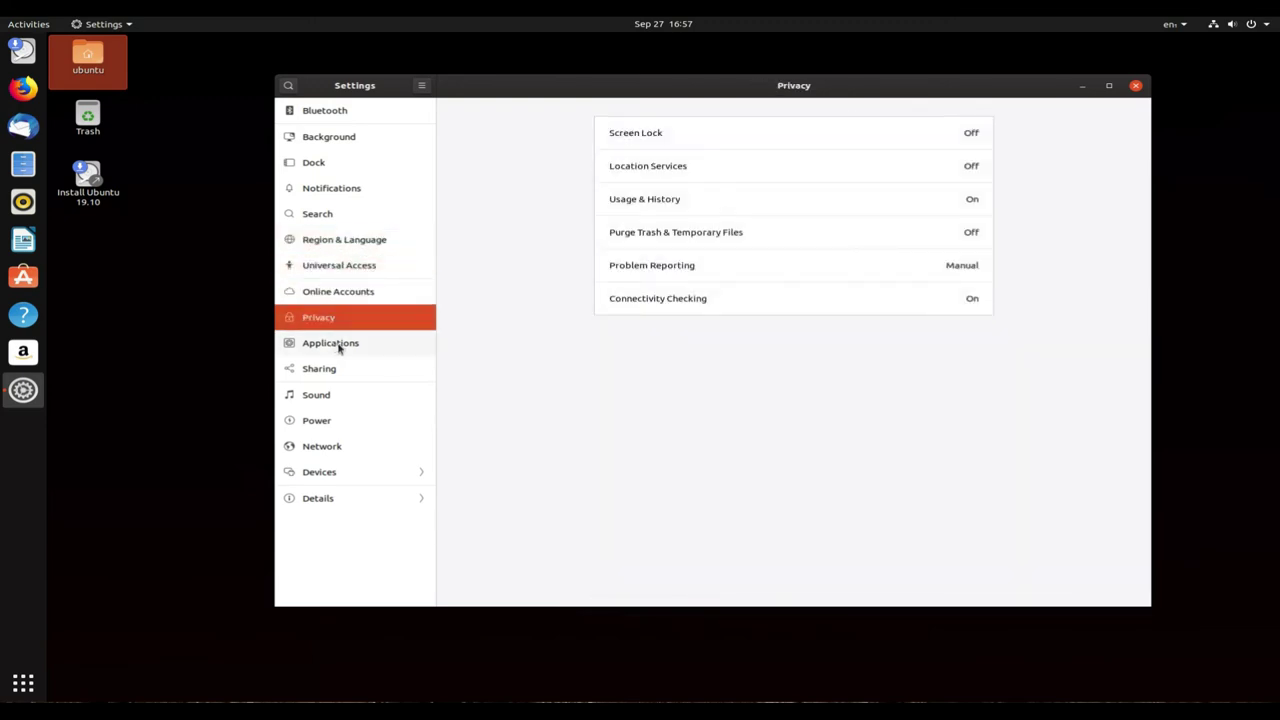
Step: Look through the list of applications in the Applications settings, and return to the main list to show Sharing
{"action": "left_click", "coordinate": [339, 343]}
{"action": "mouse_move", "coordinate": [431, 188]}
{"action": "left_mouse_down"}
{"action": "mouse_move", "coordinate": [433, 511]}
{"action": "mouse_move", "coordinate": [451, 120]}
{"action": "left_mouse_up"}
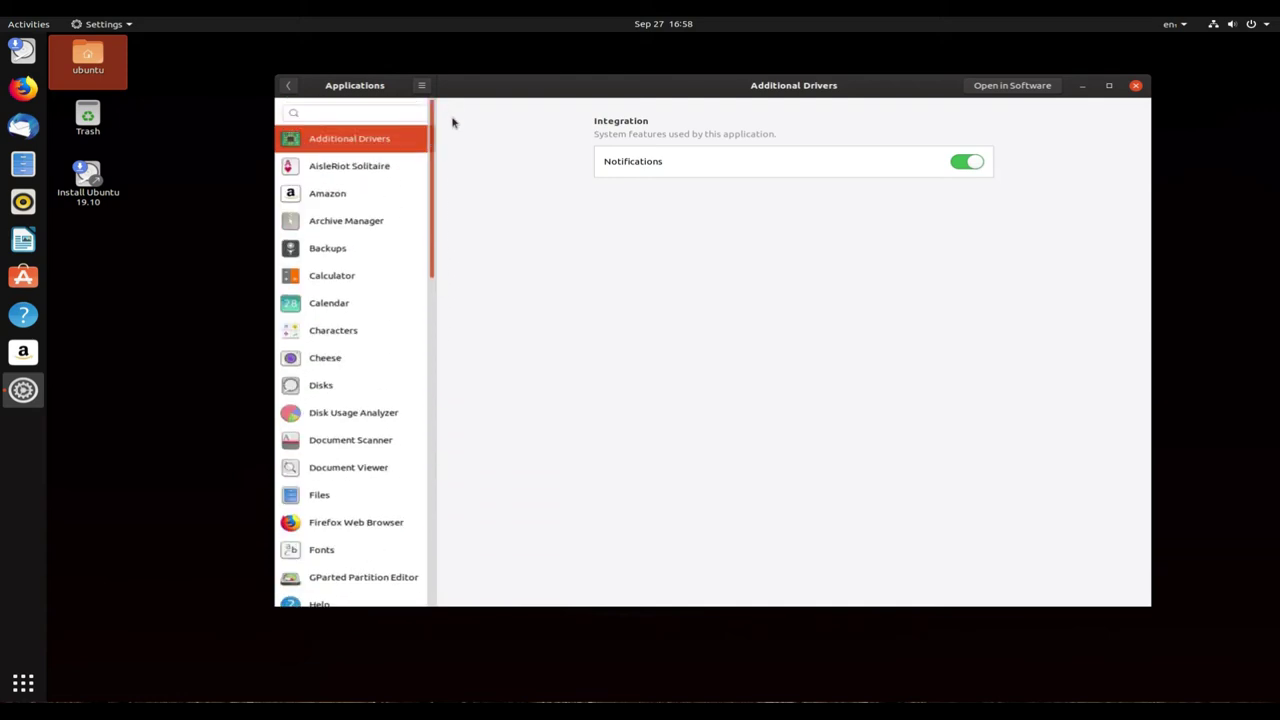
{"action": "left_click", "coordinate": [288, 85]}
{"action": "left_click", "coordinate": [352, 369]}
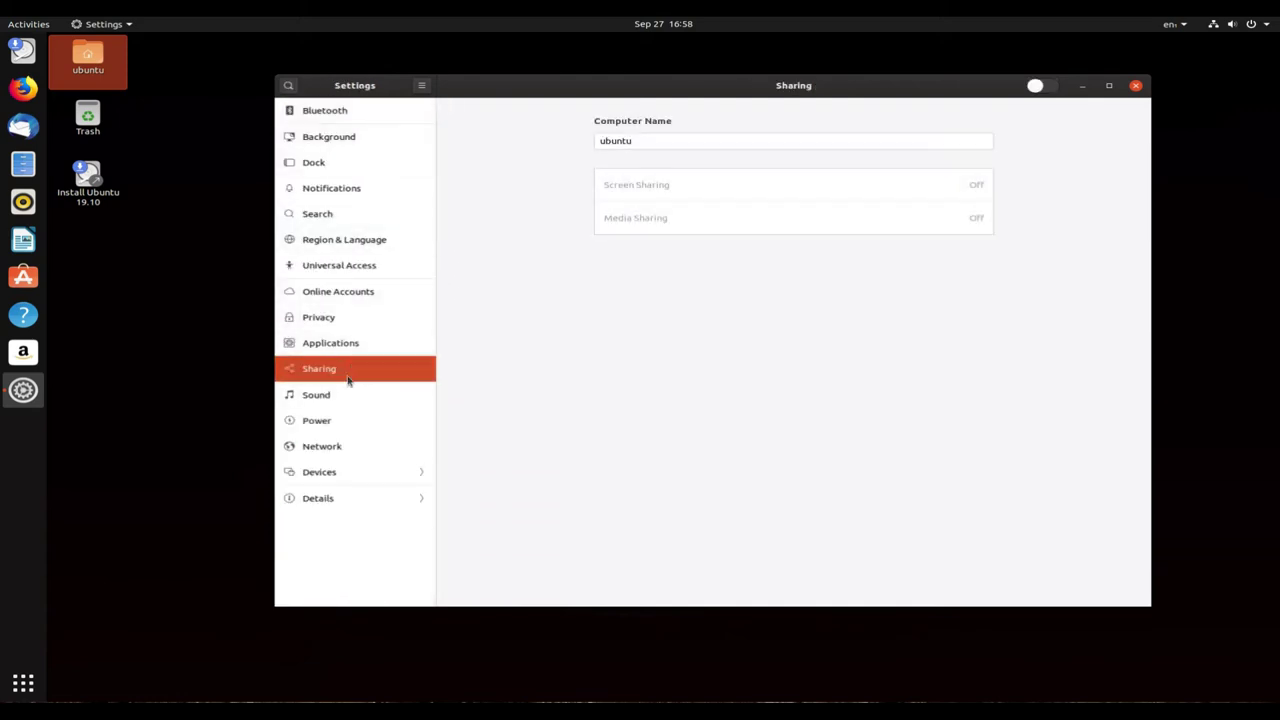
Step: View the Sound, Power, Network and Devices settings pages in order
{"action": "left_click", "coordinate": [329, 401]}
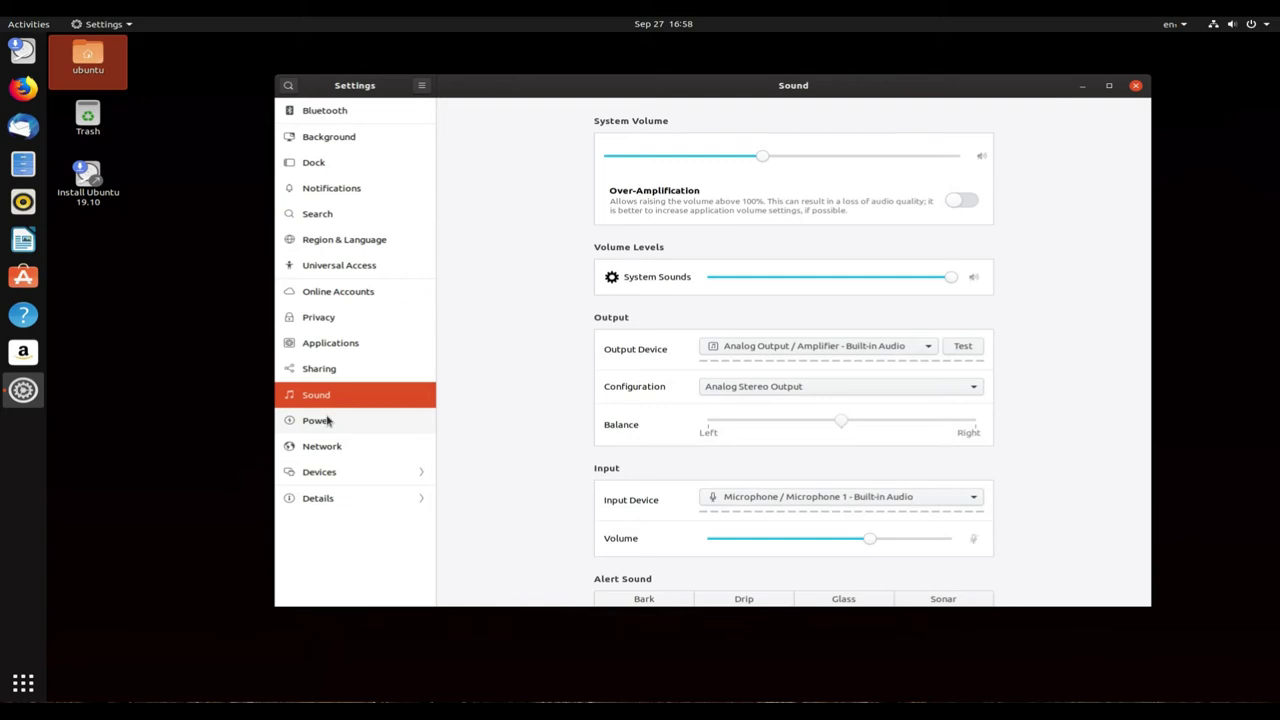
{"action": "left_click", "coordinate": [327, 421]}
{"action": "left_click", "coordinate": [331, 455]}
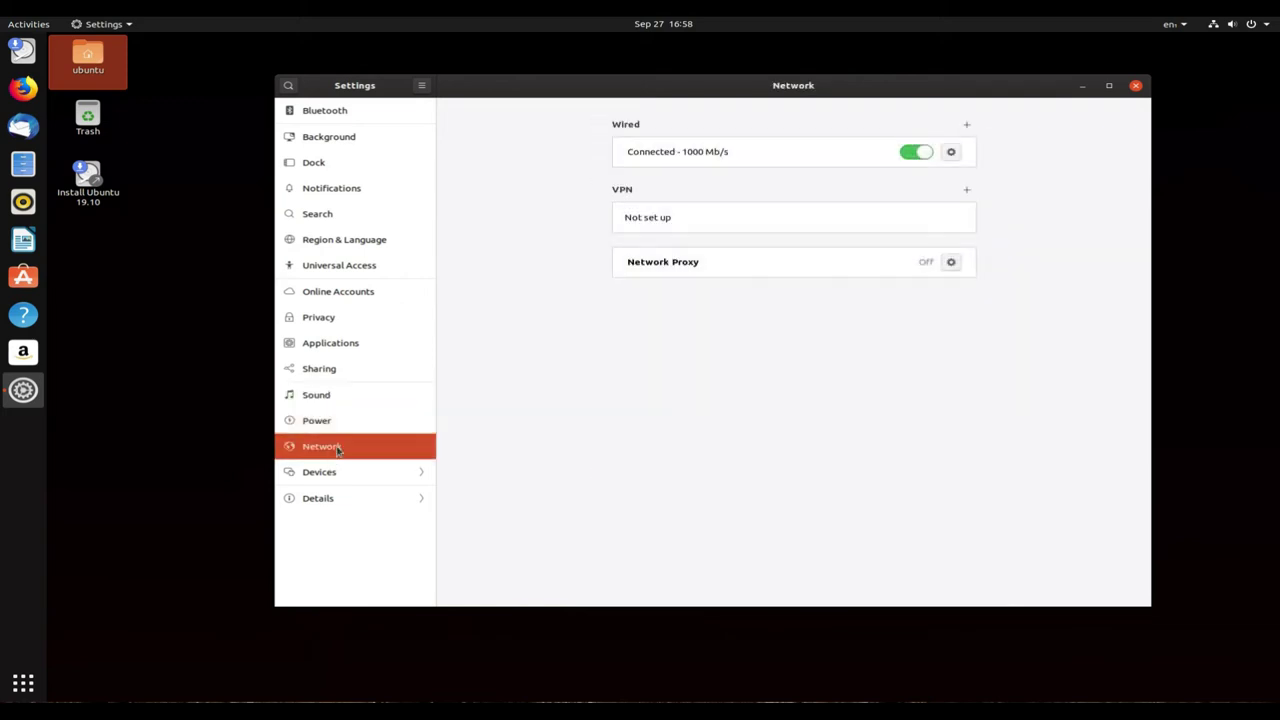
{"action": "left_click", "coordinate": [334, 473]}
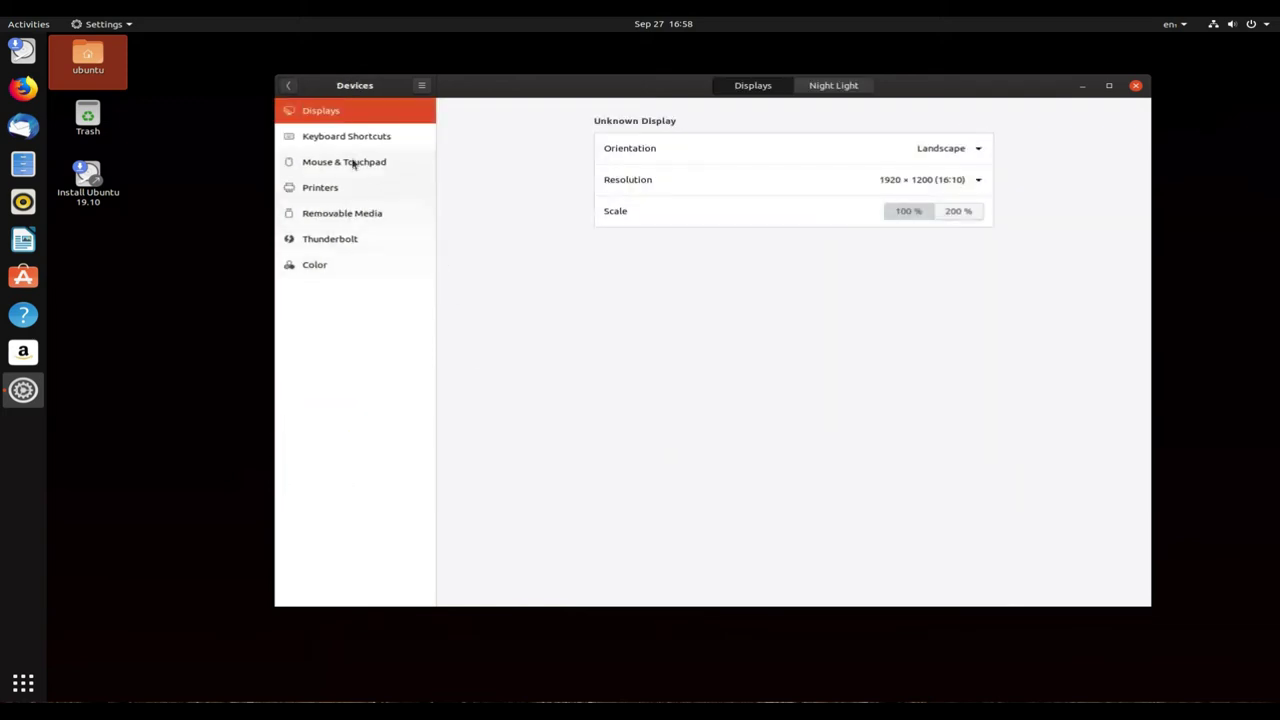
Step: Open the Details settings, highlight the release name "Ubuntu Eoan Ermine" on the About page, and return to the main settings list
{"action": "left_click", "coordinate": [288, 85]}
{"action": "left_click", "coordinate": [313, 499]}
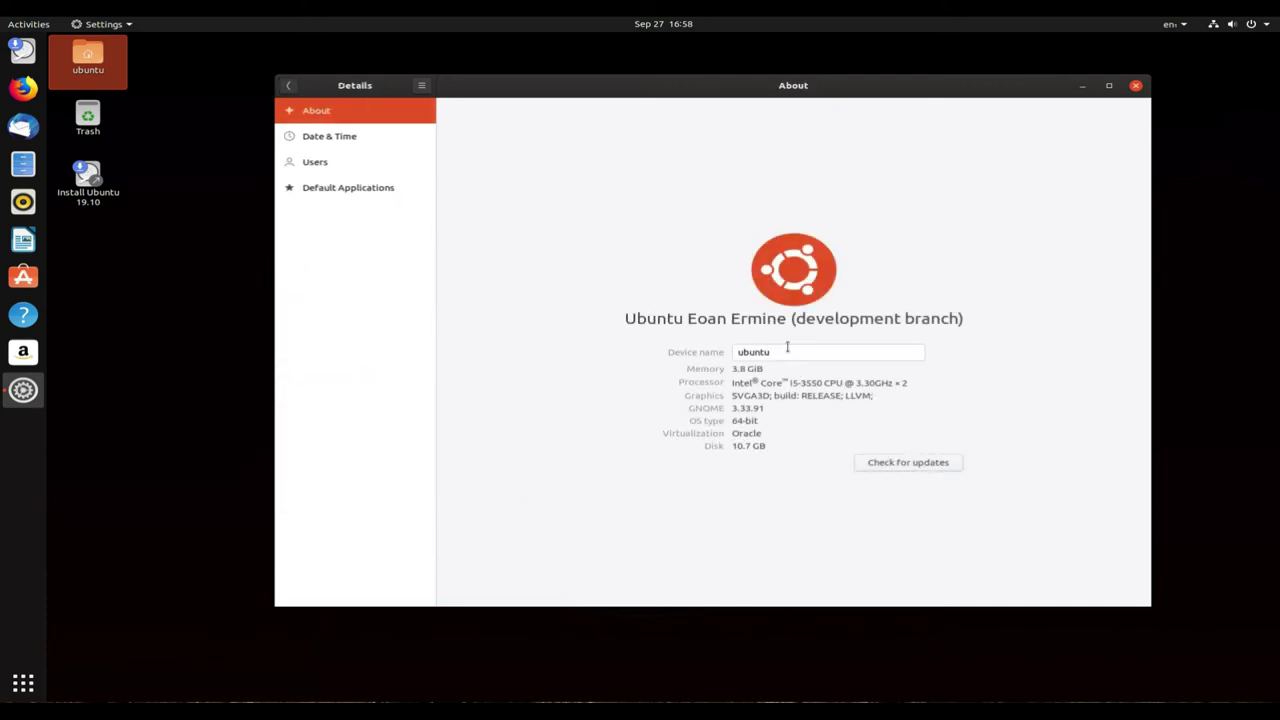
{"action": "left_click_drag", "start_coordinate": [789, 318], "coordinate": [622, 322]}
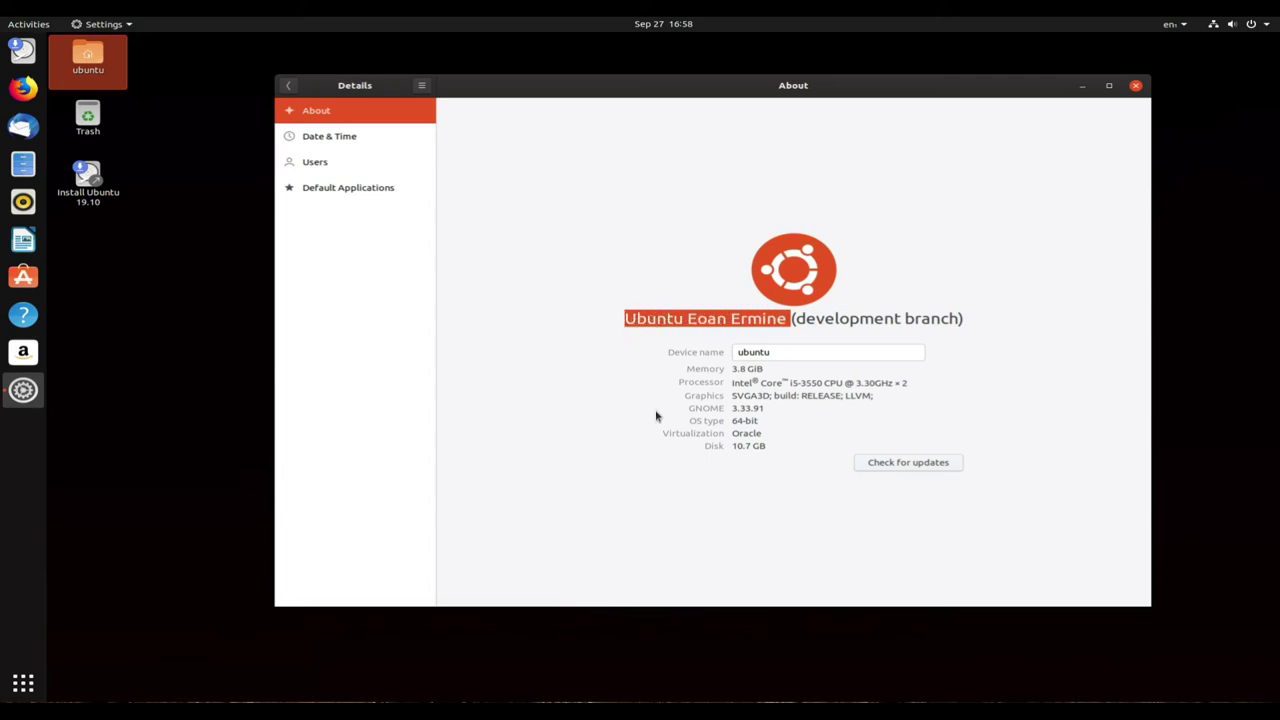
{"action": "left_click", "coordinate": [292, 86]}
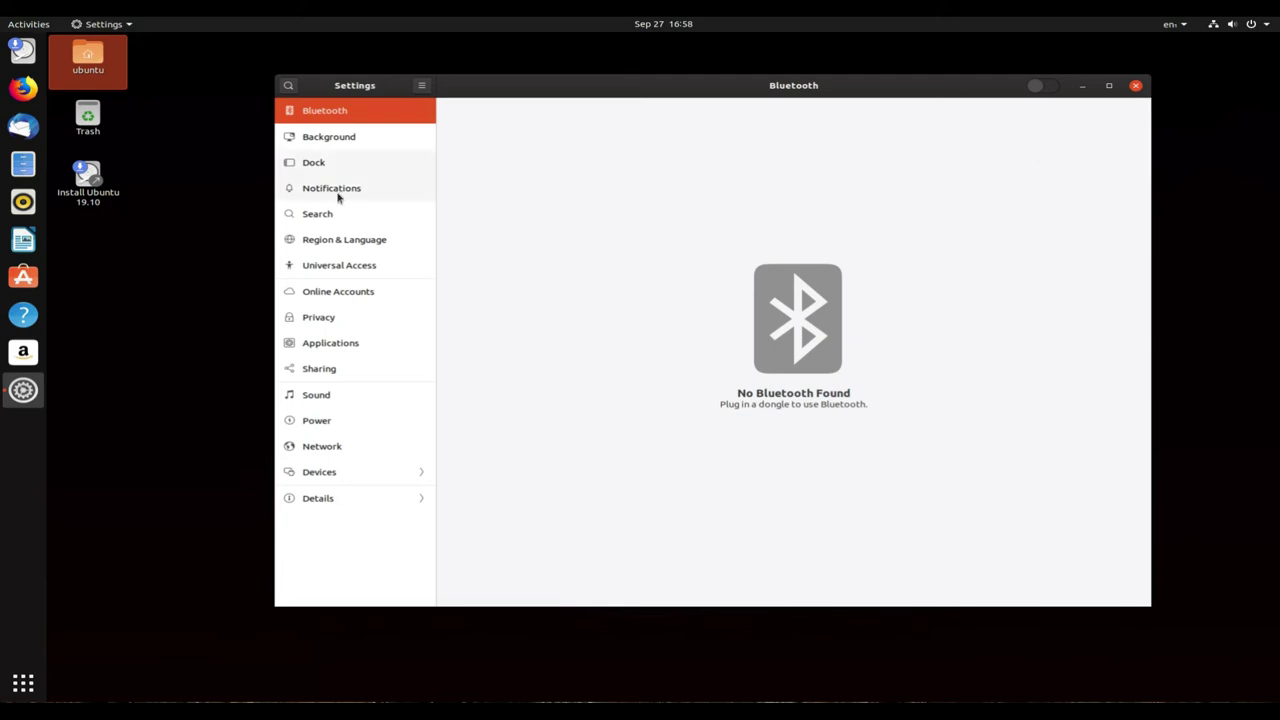
Step: Open the Background settings and set the dark purple animal-outline picture as the desktop background only
{"action": "left_click", "coordinate": [331, 146]}
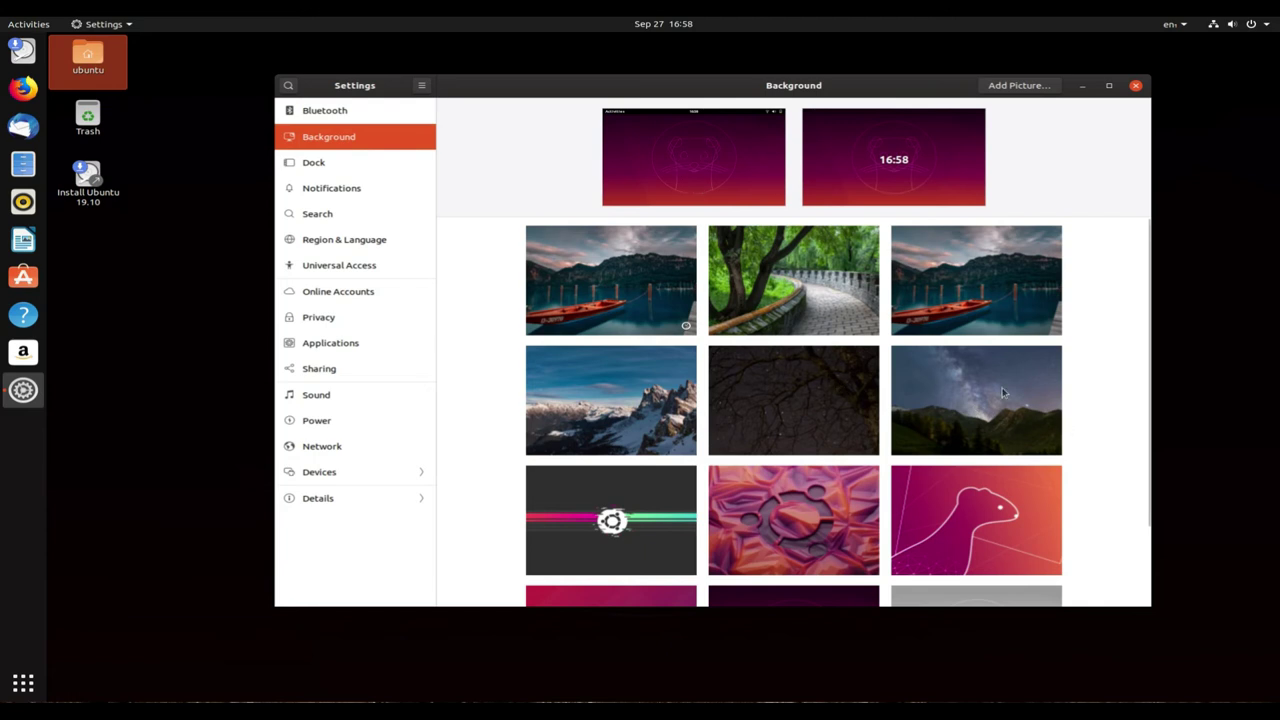
{"action": "scroll", "coordinate": [1002, 392], "scroll_direction": "down", "scroll_amount": 2}
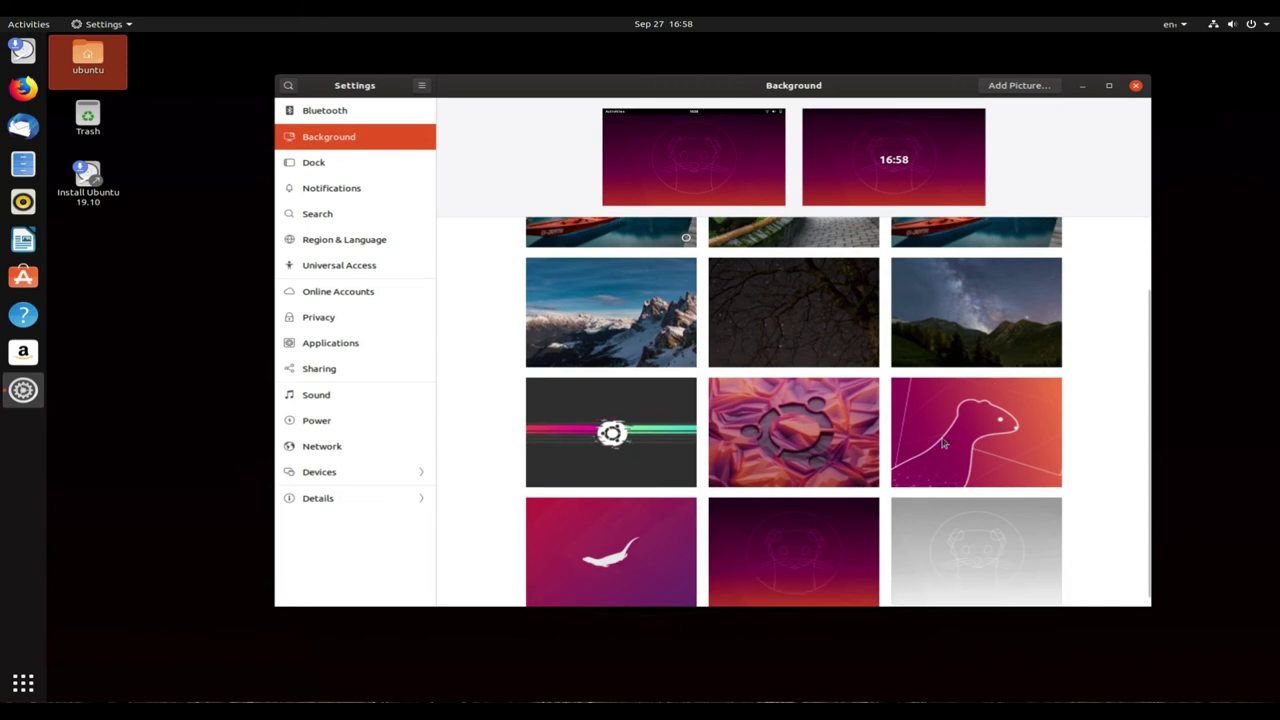
{"action": "left_click", "coordinate": [820, 559]}
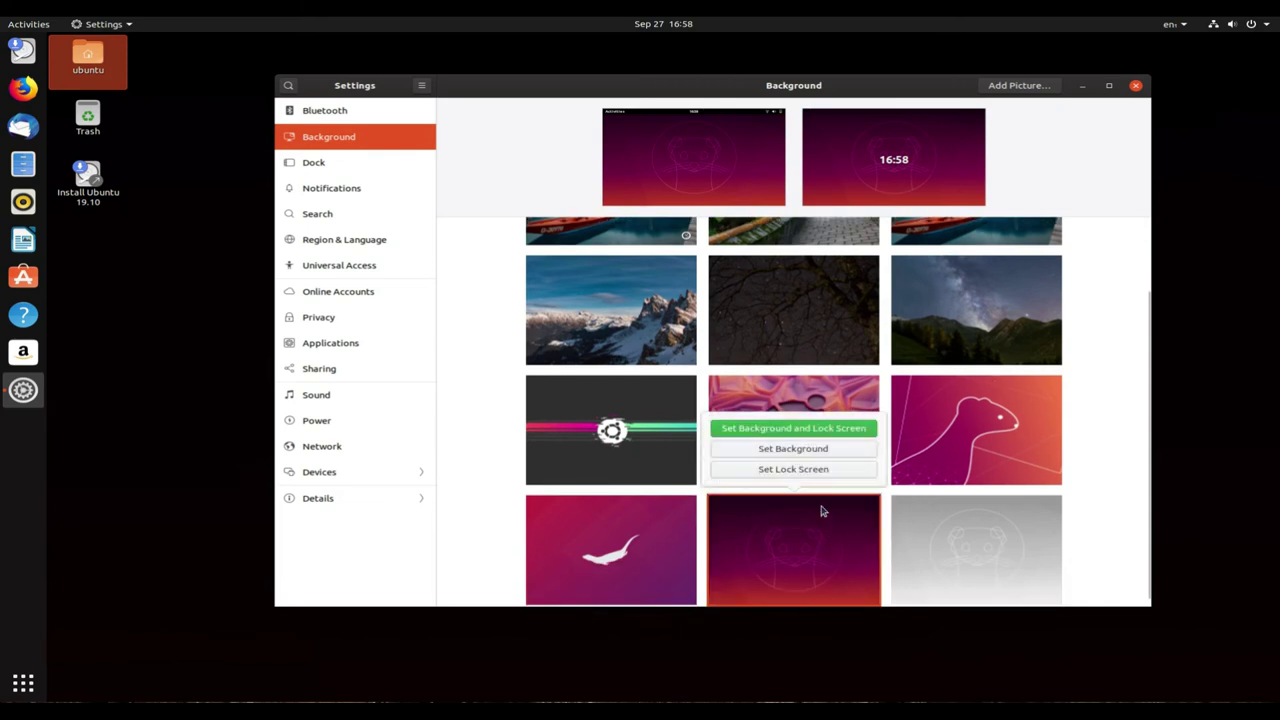
{"action": "left_click", "coordinate": [789, 452]}
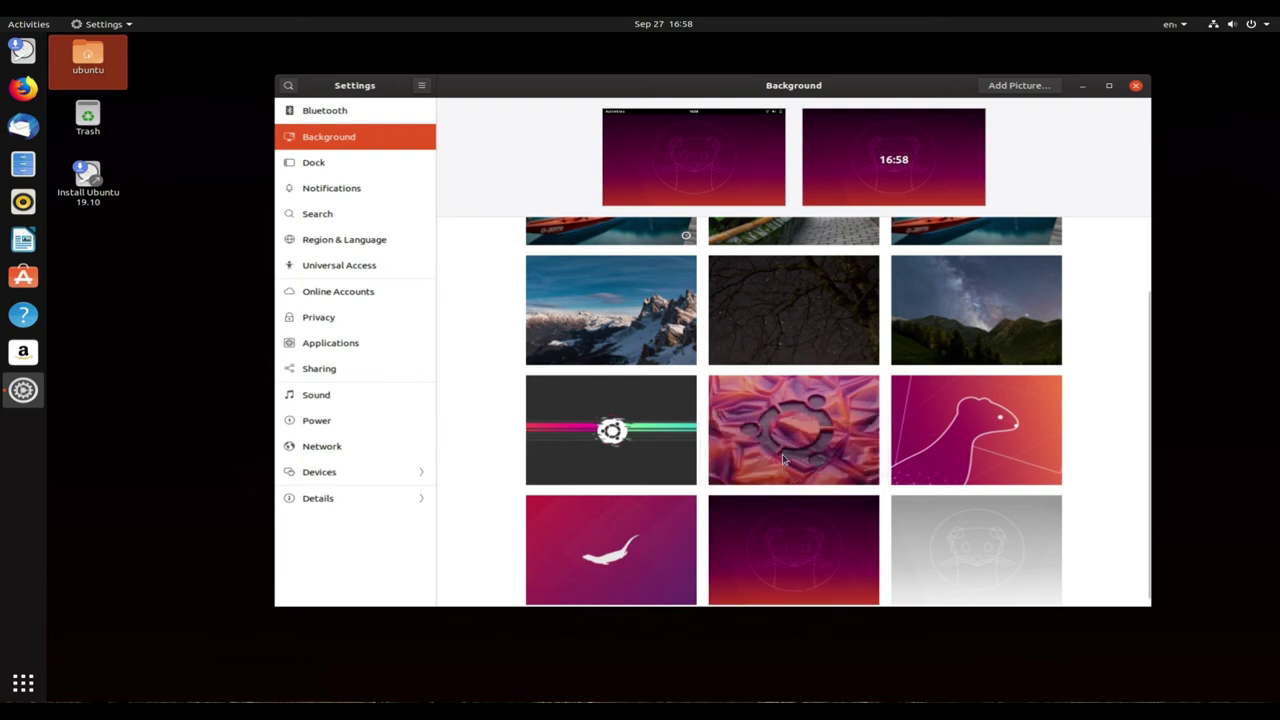
Step: Switch the desktop background to the snowy mountain picture and back to the dark purple one, briefly minimizing Settings to check the desktop
{"action": "left_click", "coordinate": [642, 336]}
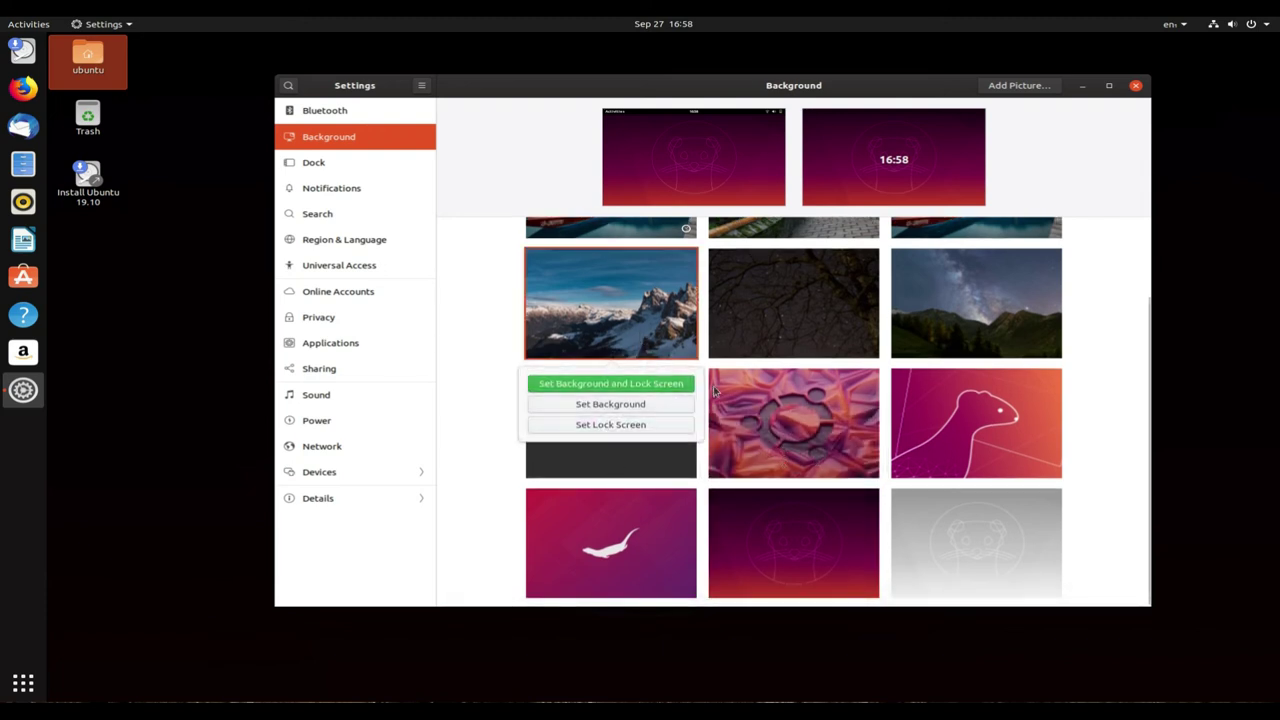
{"action": "left_click", "coordinate": [592, 405]}
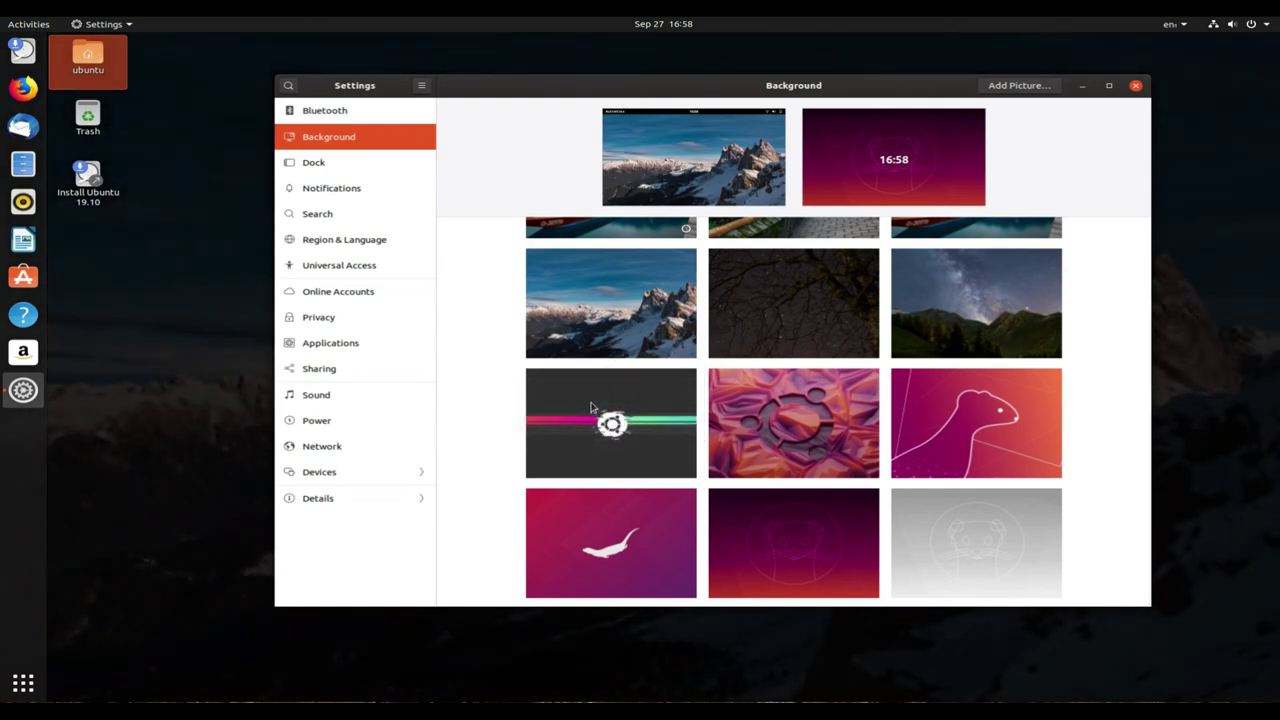
{"action": "left_click", "coordinate": [750, 513]}
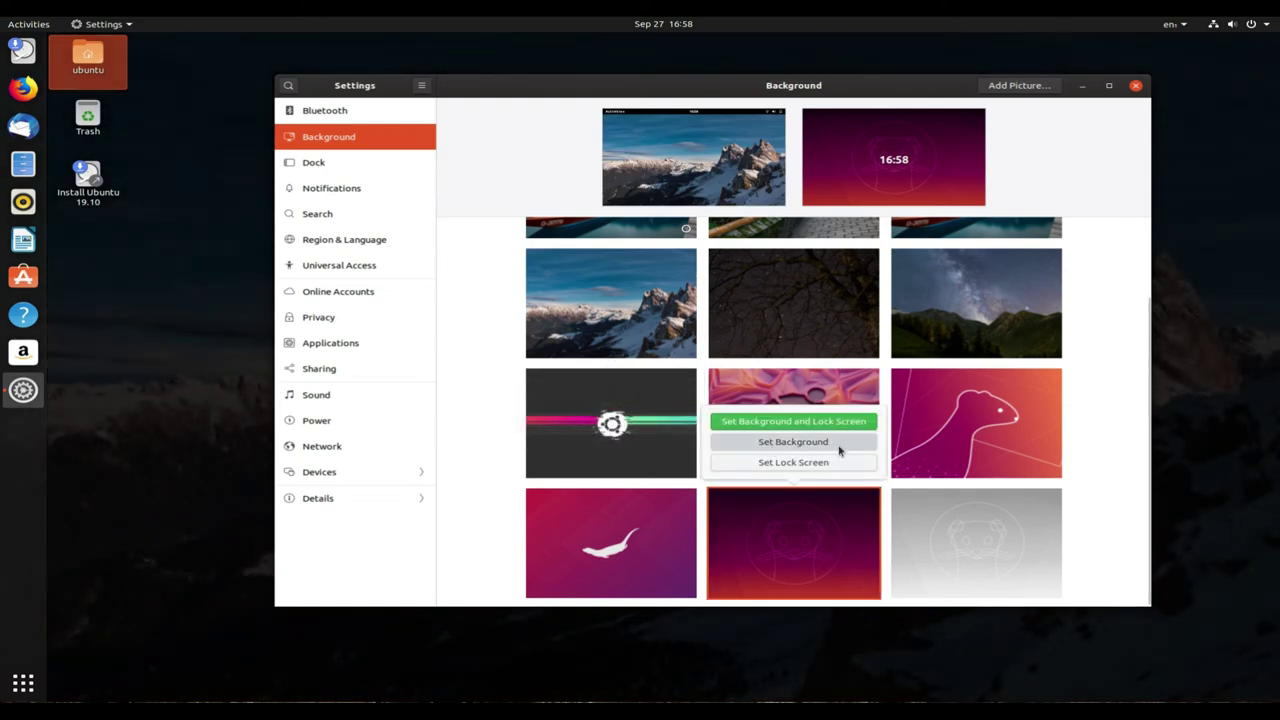
{"action": "left_click", "coordinate": [773, 443]}
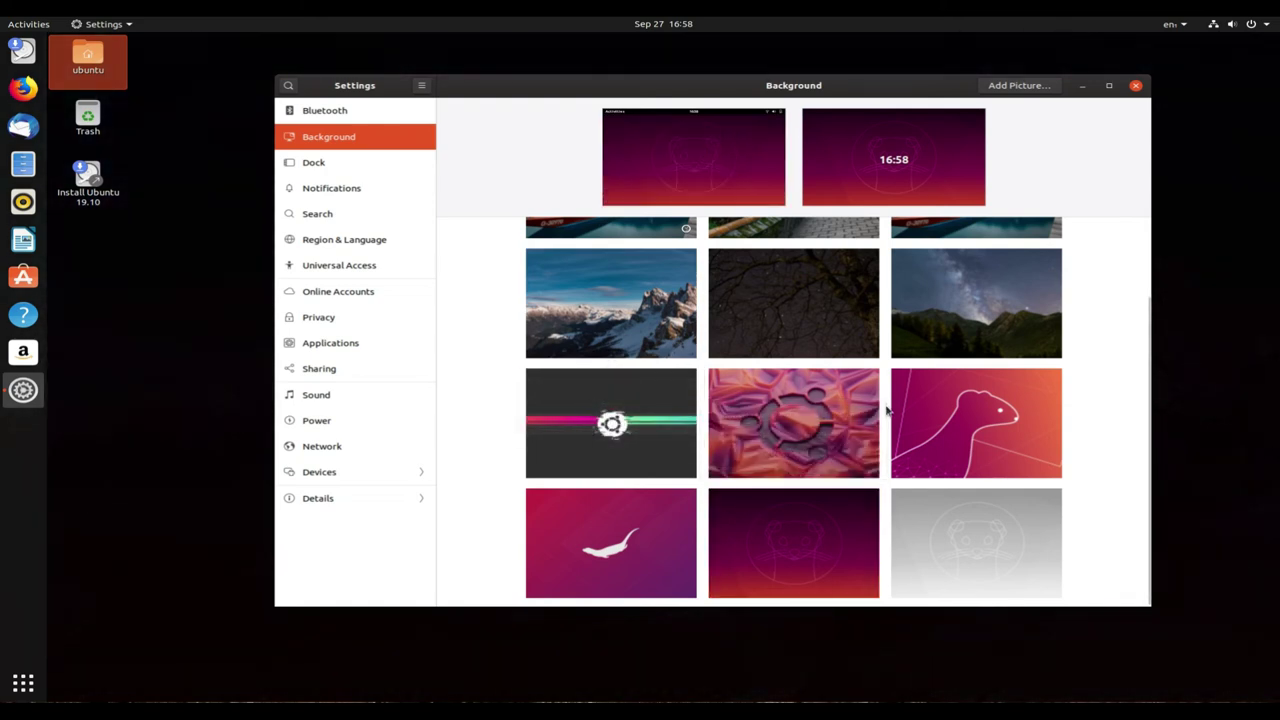
{"action": "left_click", "coordinate": [1084, 87]}
{"action": "left_click", "coordinate": [40, 394]}
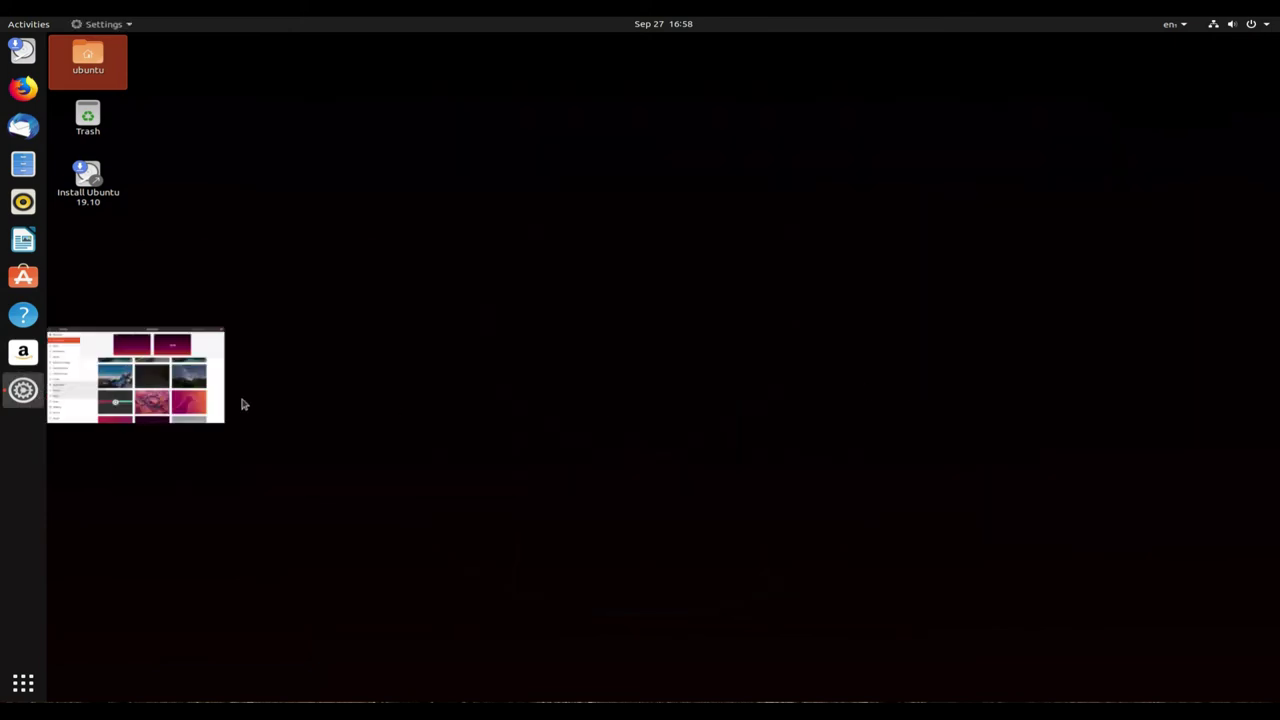
Step: Set the snowy mountain picture as the desktop background, view it with Settings minimized, and restore the window
{"action": "left_click", "coordinate": [600, 329]}
{"action": "left_click", "coordinate": [608, 404]}
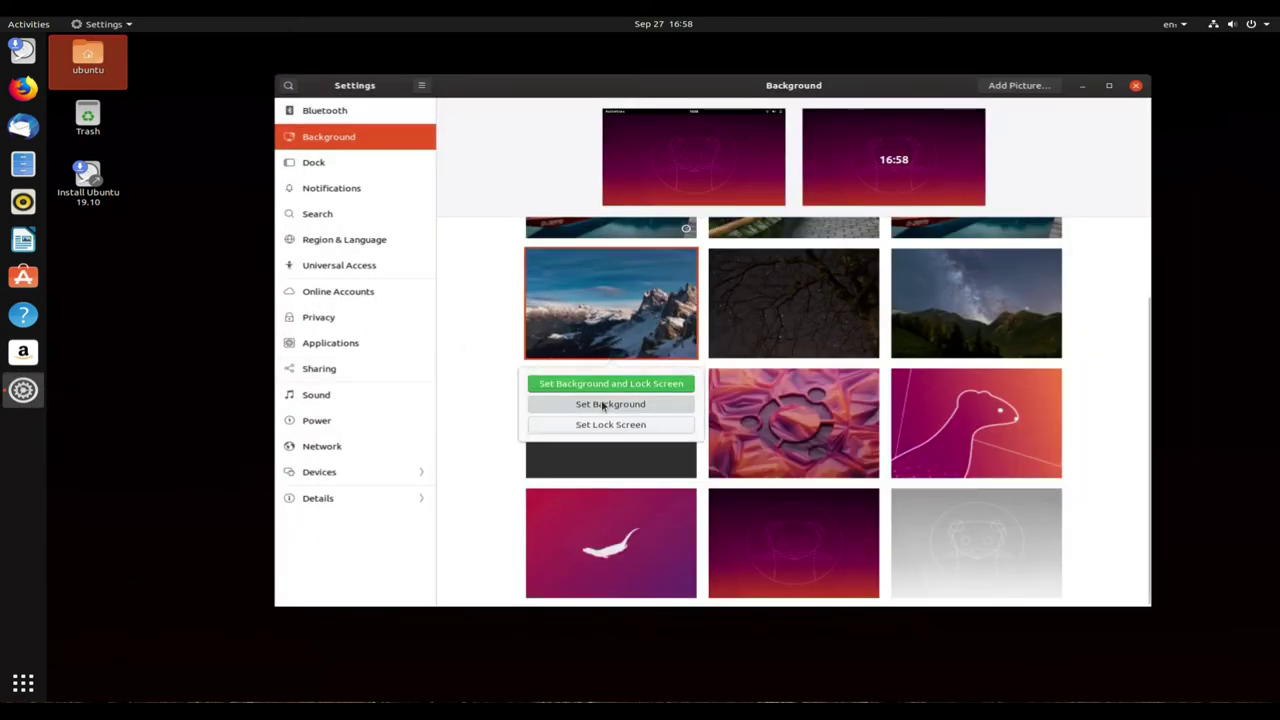
{"action": "left_click", "coordinate": [1084, 87]}
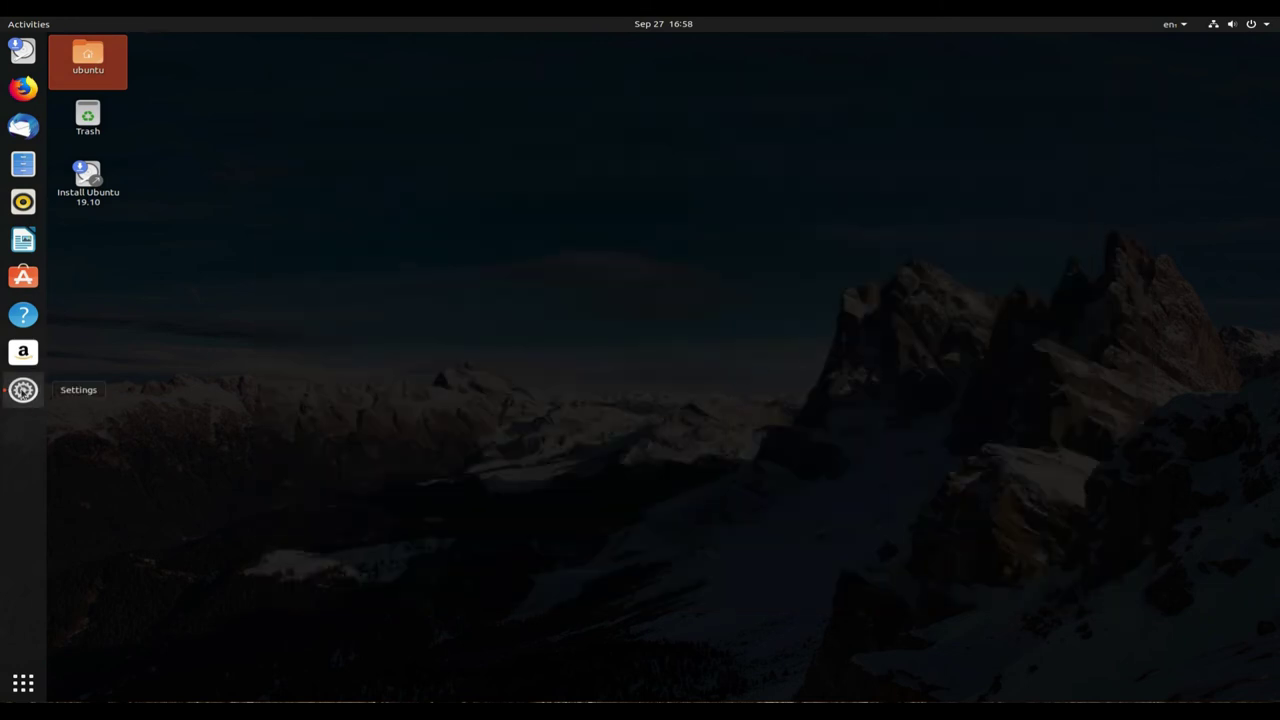
{"action": "left_click", "coordinate": [23, 390]}
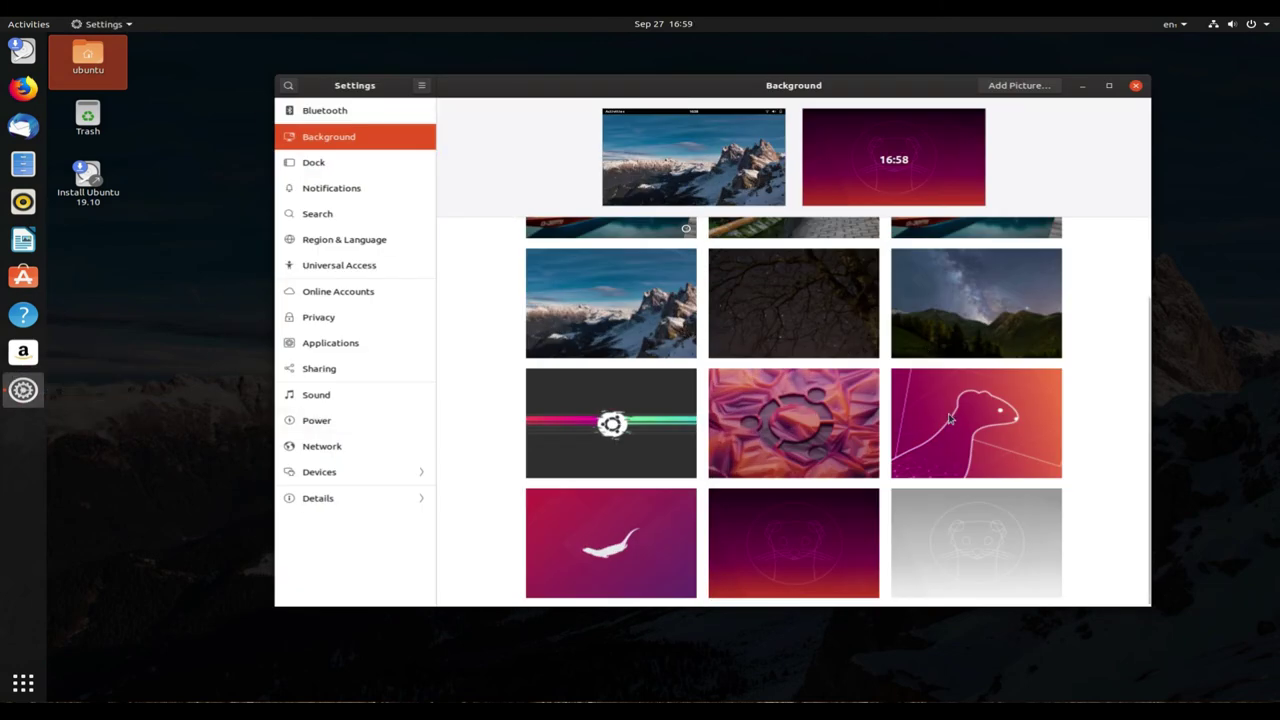
Step: Set the clock-marked lake picture with the red boat as the desktop background, check it on the bare desktop, and close Settings
{"action": "scroll", "coordinate": [750, 435], "scroll_direction": "up", "scroll_amount": 2}
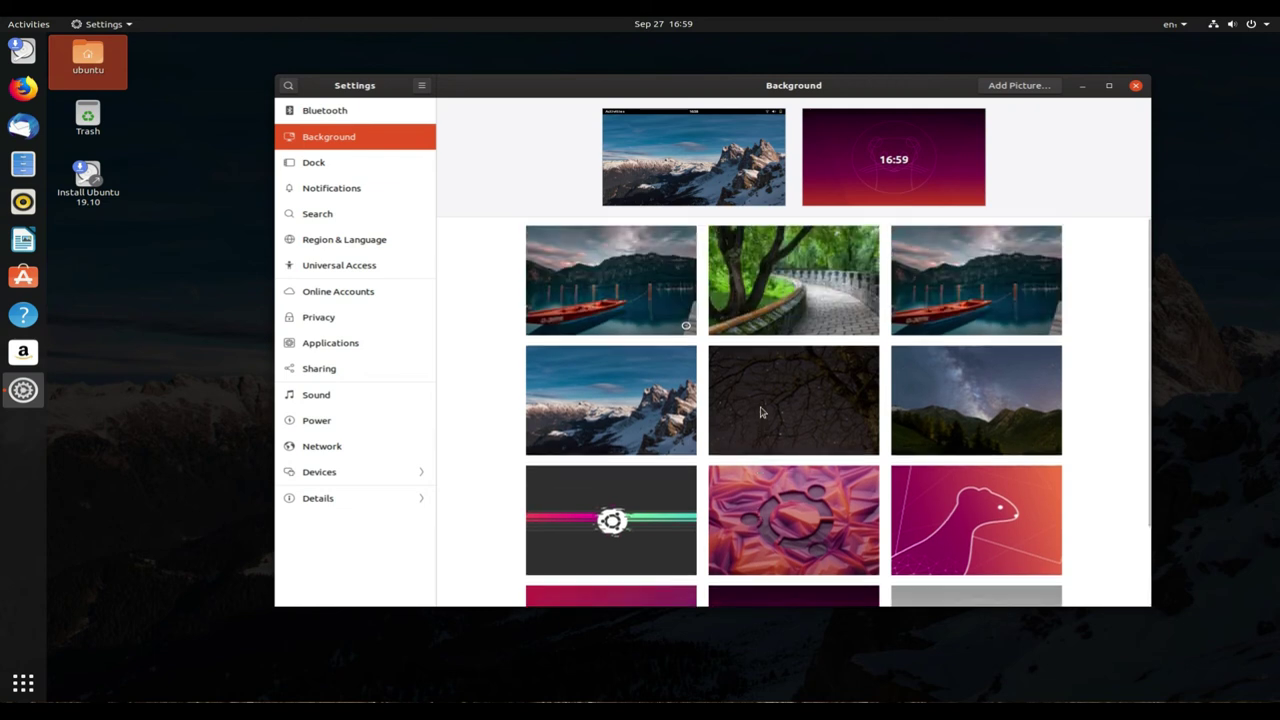
{"action": "left_click", "coordinate": [628, 268]}
{"action": "left_click", "coordinate": [579, 383]}
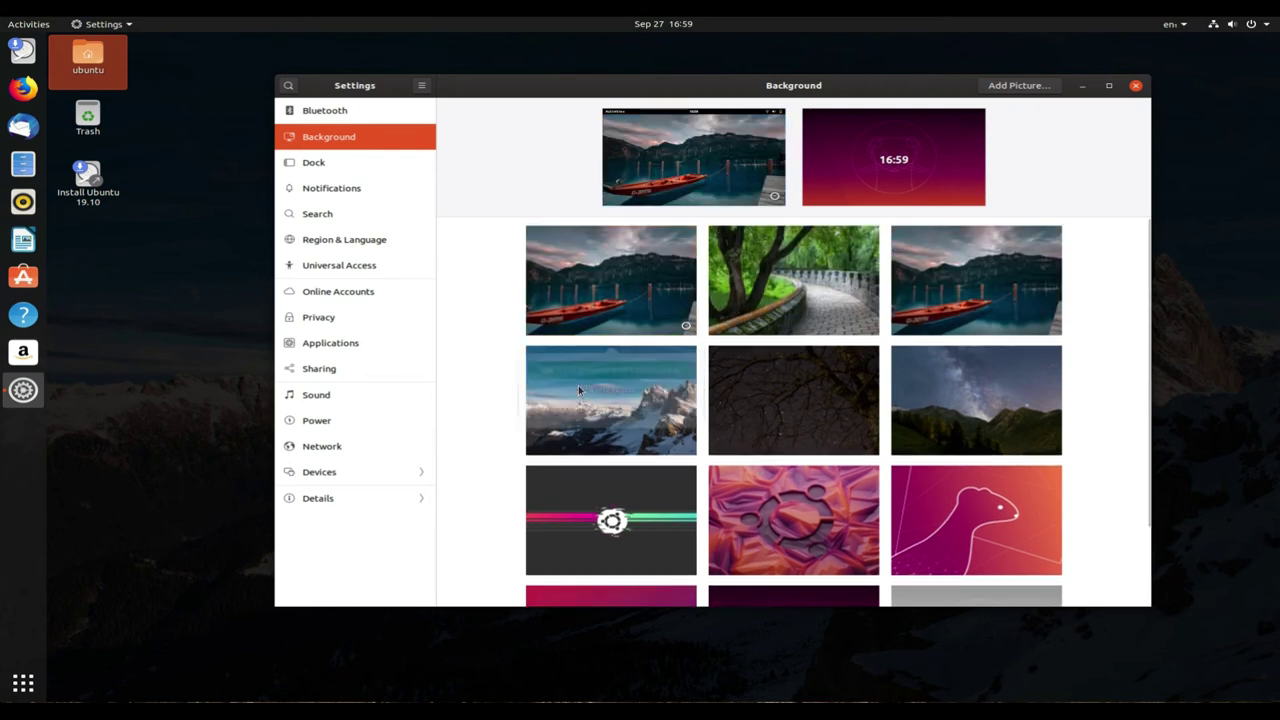
{"action": "left_click", "coordinate": [1086, 89]}
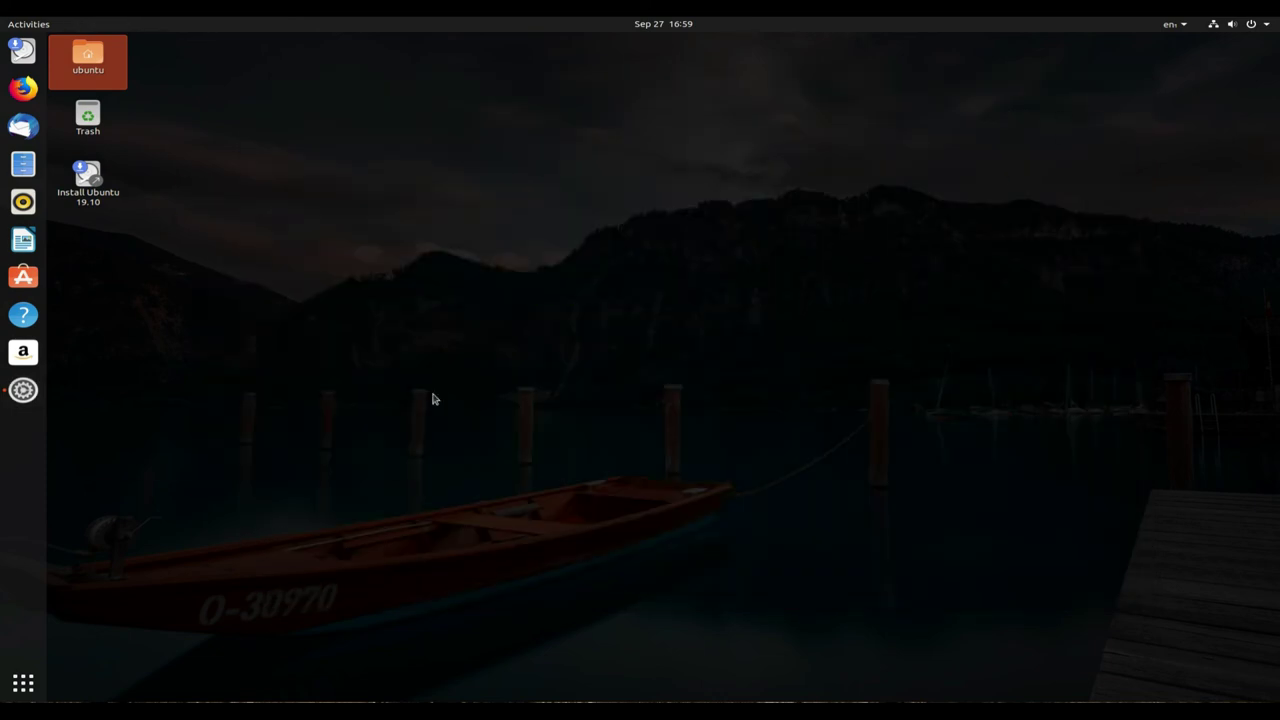
{"action": "left_click", "coordinate": [23, 390]}
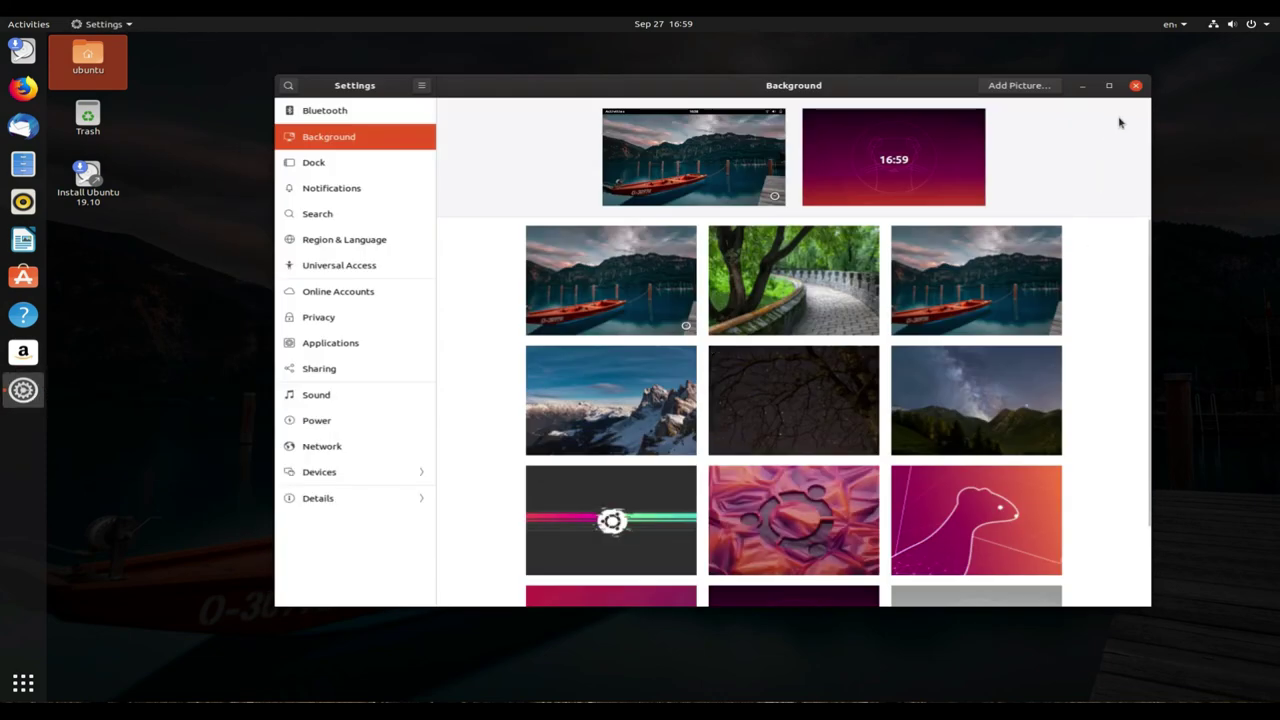
{"action": "left_click", "coordinate": [1138, 87]}
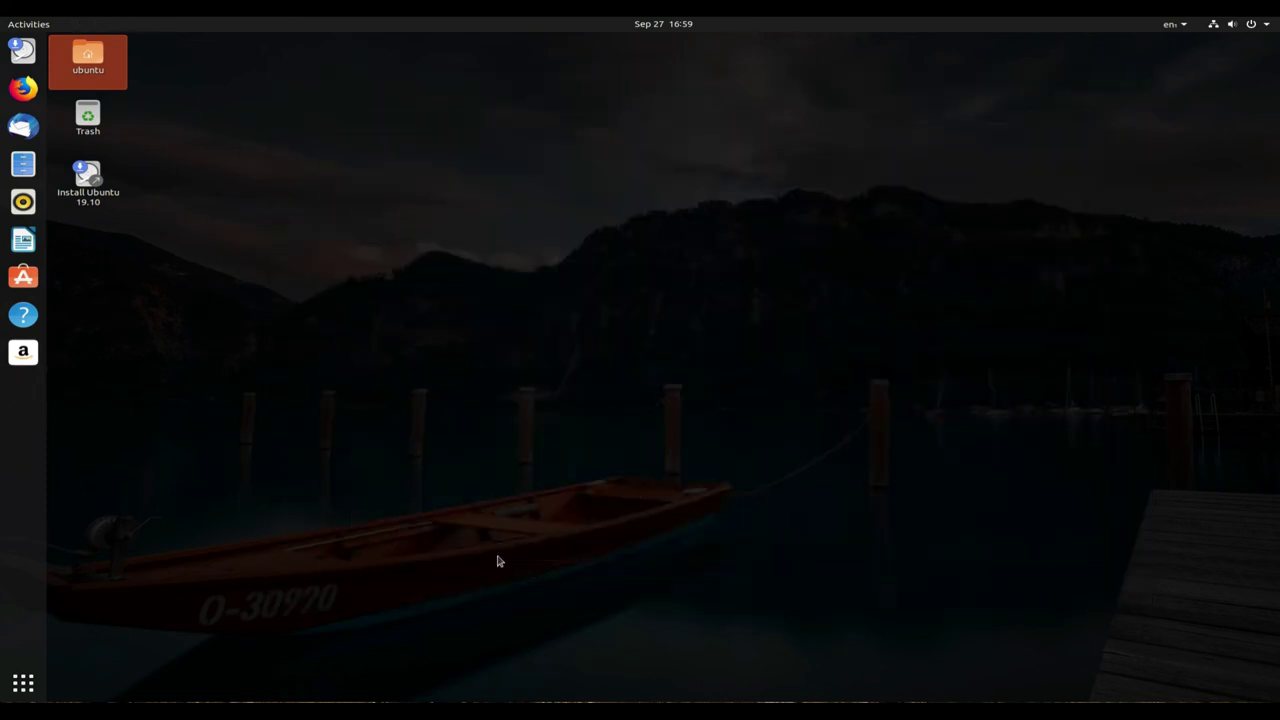
Step: Open Terminal by searching the applications for "ter", and reposition and enlarge its window
{"action": "left_click", "coordinate": [23, 683]}
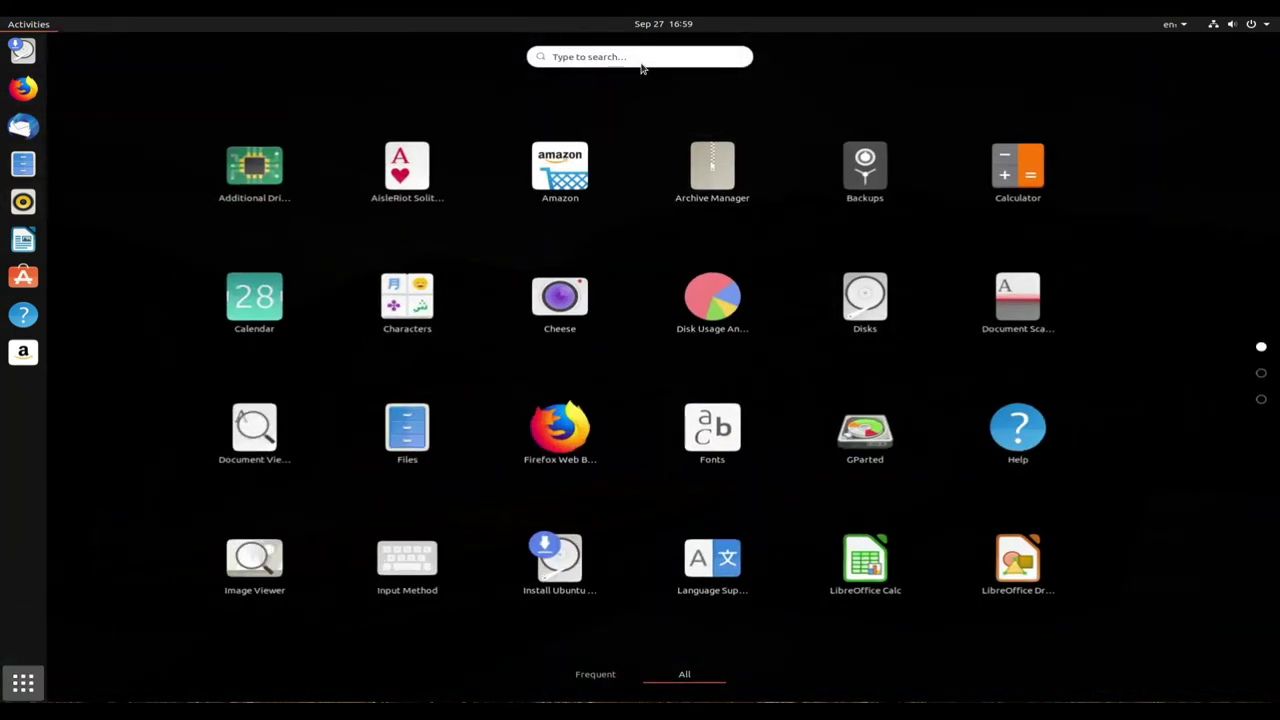
{"action": "left_click", "coordinate": [648, 56]}
{"action": "type", "text": "ter"}
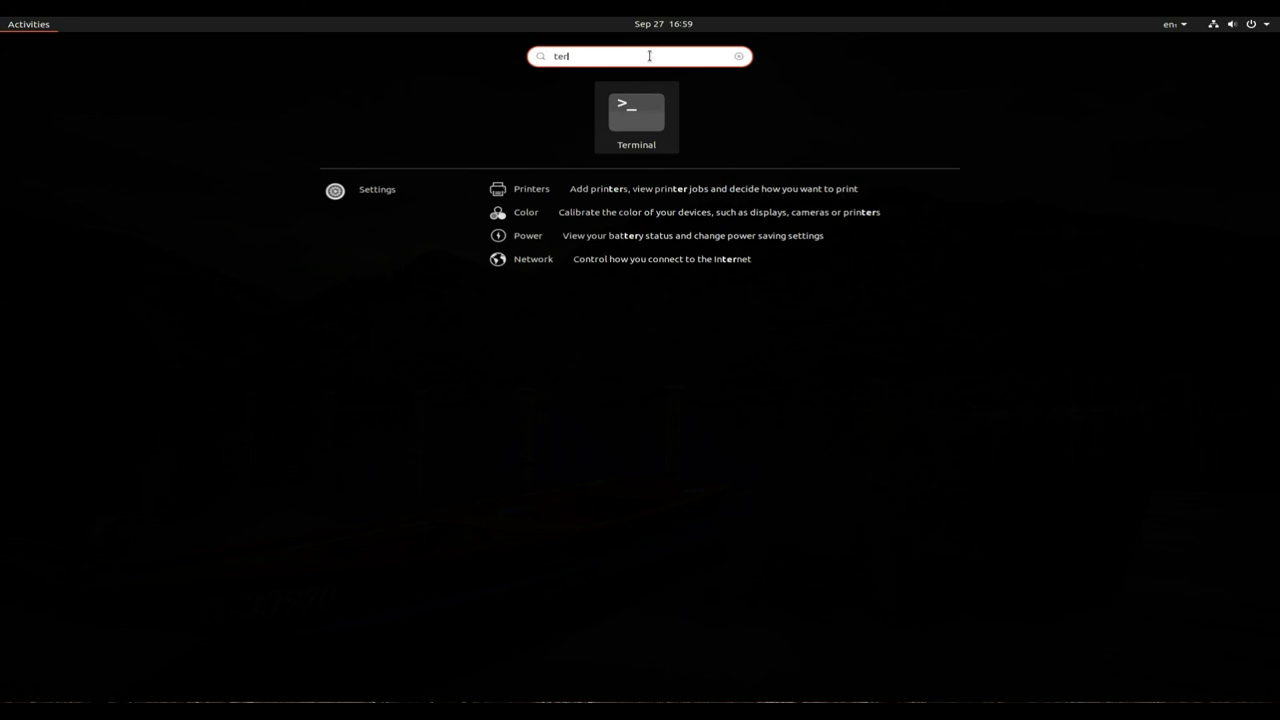
{"action": "left_click", "coordinate": [636, 108]}
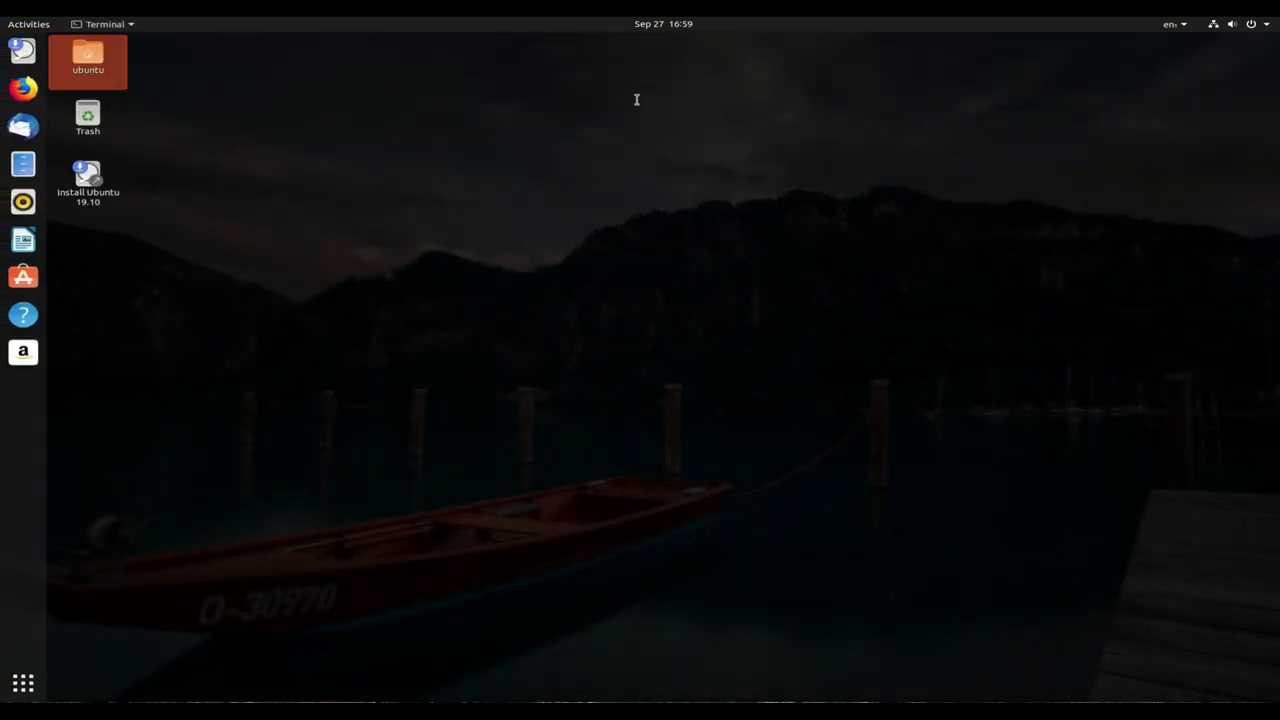
{"action": "left_click_drag", "start_coordinate": [510, 103], "coordinate": [683, 67]}
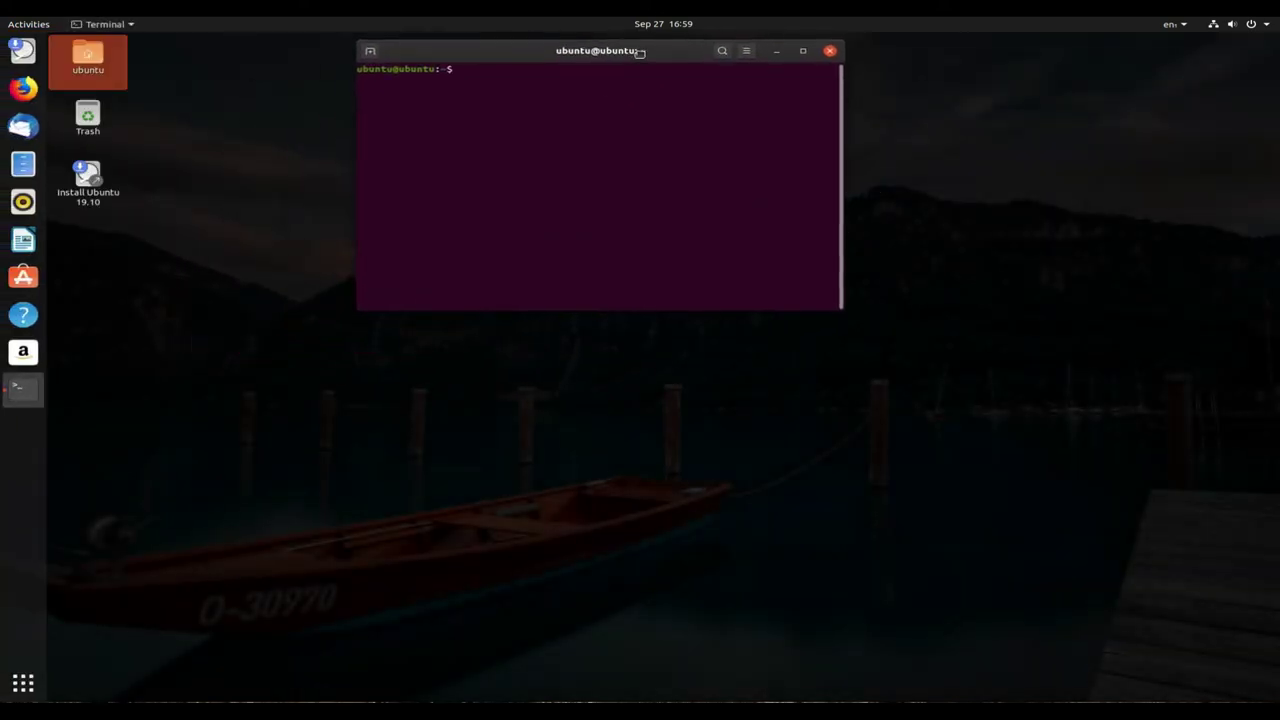
{"action": "left_click_drag", "start_coordinate": [845, 311], "coordinate": [1161, 382]}
Step: Show the full system and kernel information in the terminal with uname -a
{"action": "type", "text": "un"}
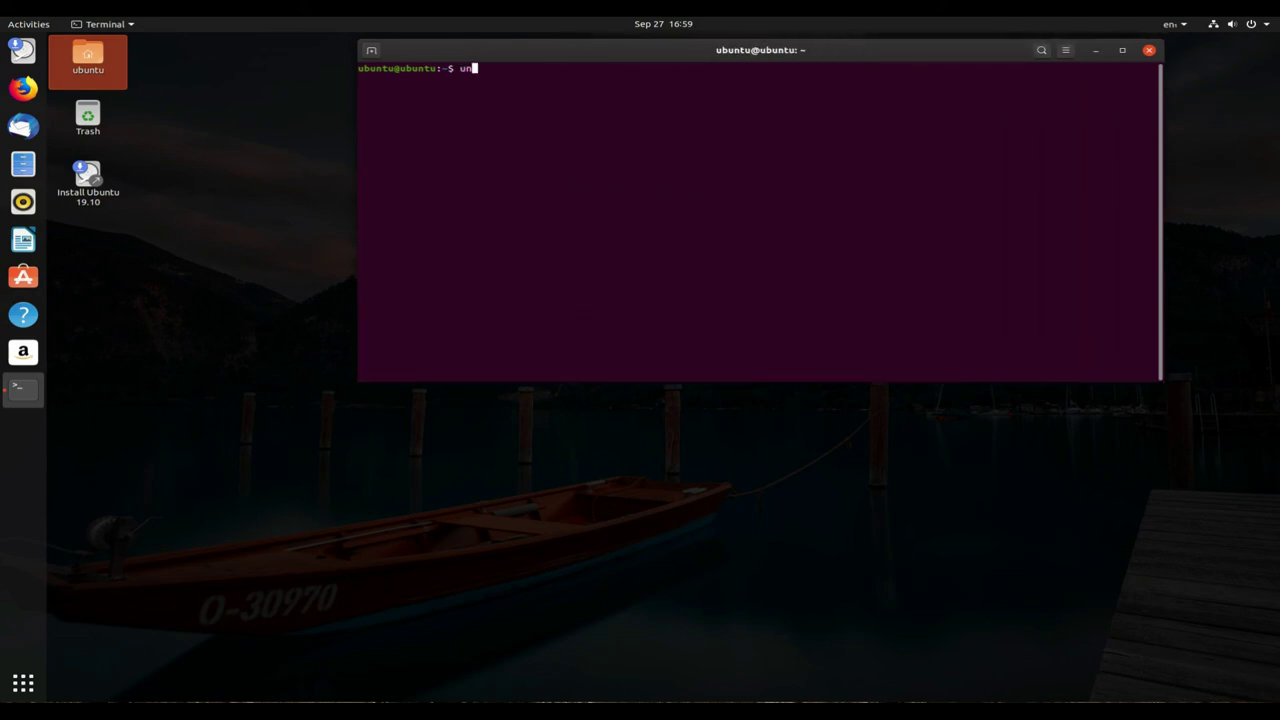
{"action": "type", "text": "ame -a"}
{"action": "key", "text": "Return"}
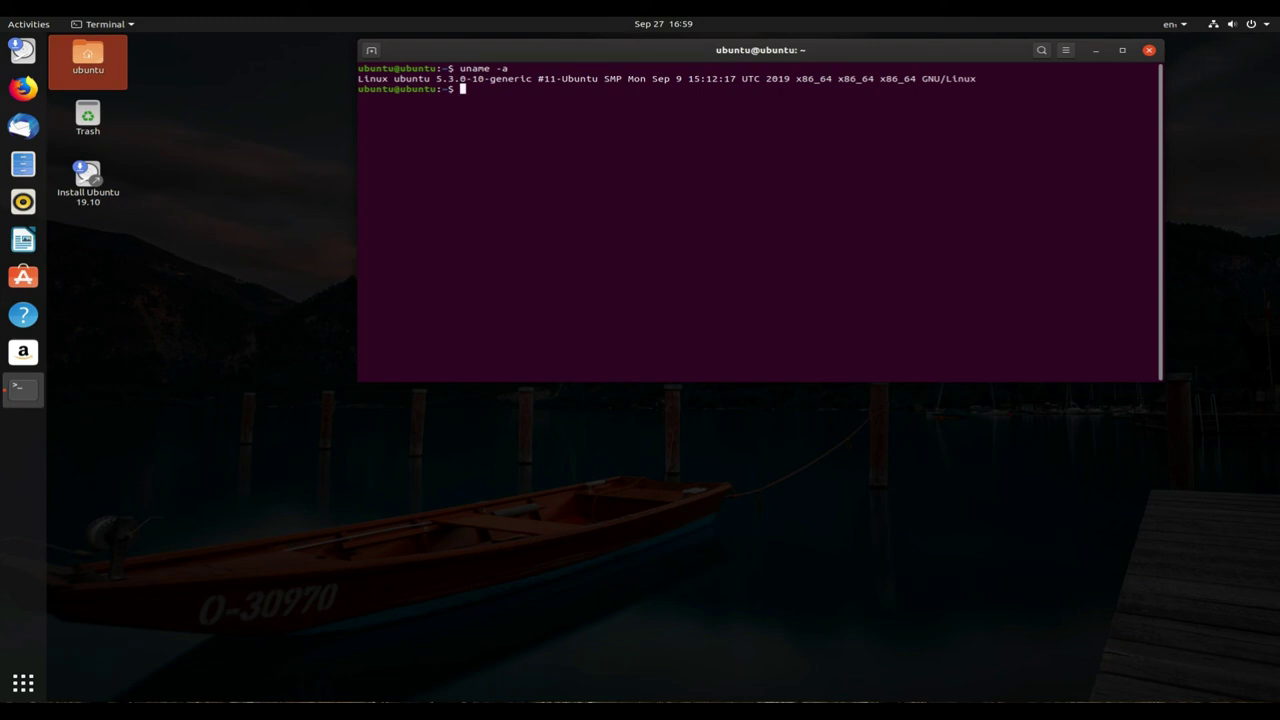
Step: Show only the kernel release with uname -r, highlight the printed version, and close the terminal
{"action": "type", "text": "uname -r"}
{"action": "key", "text": "Return"}
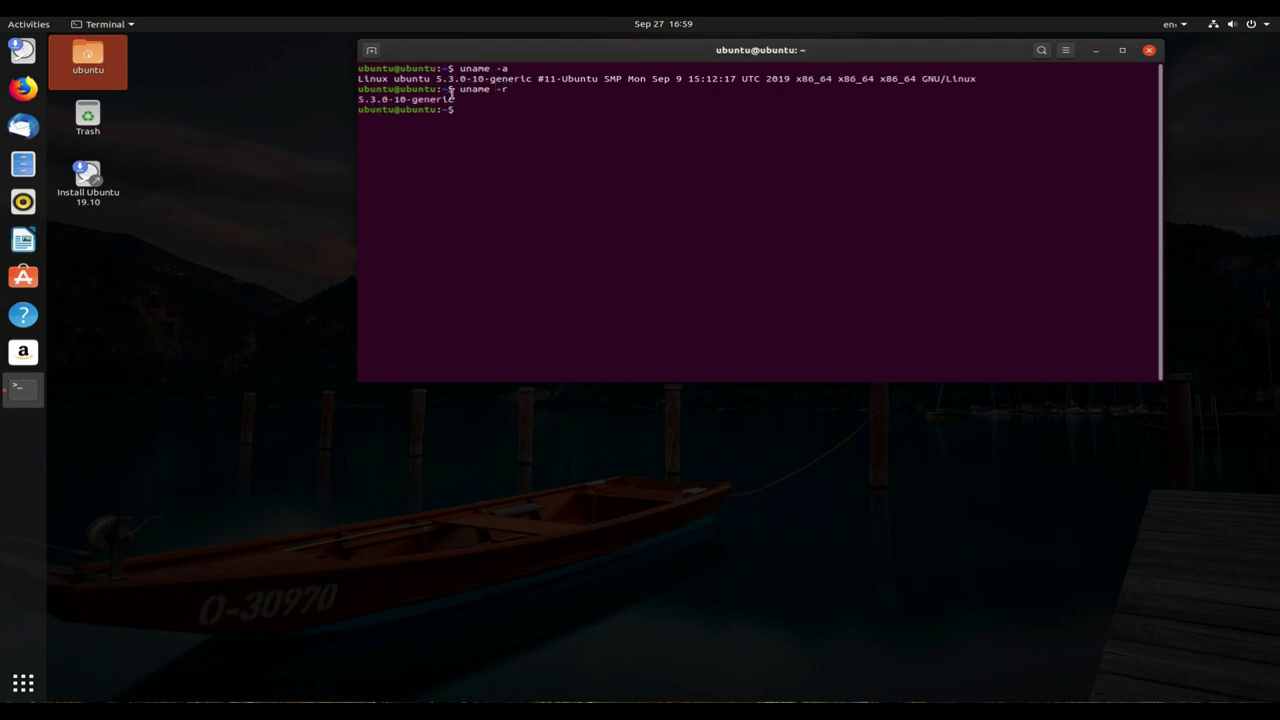
{"action": "left_click_drag", "start_coordinate": [456, 100], "coordinate": [341, 100]}
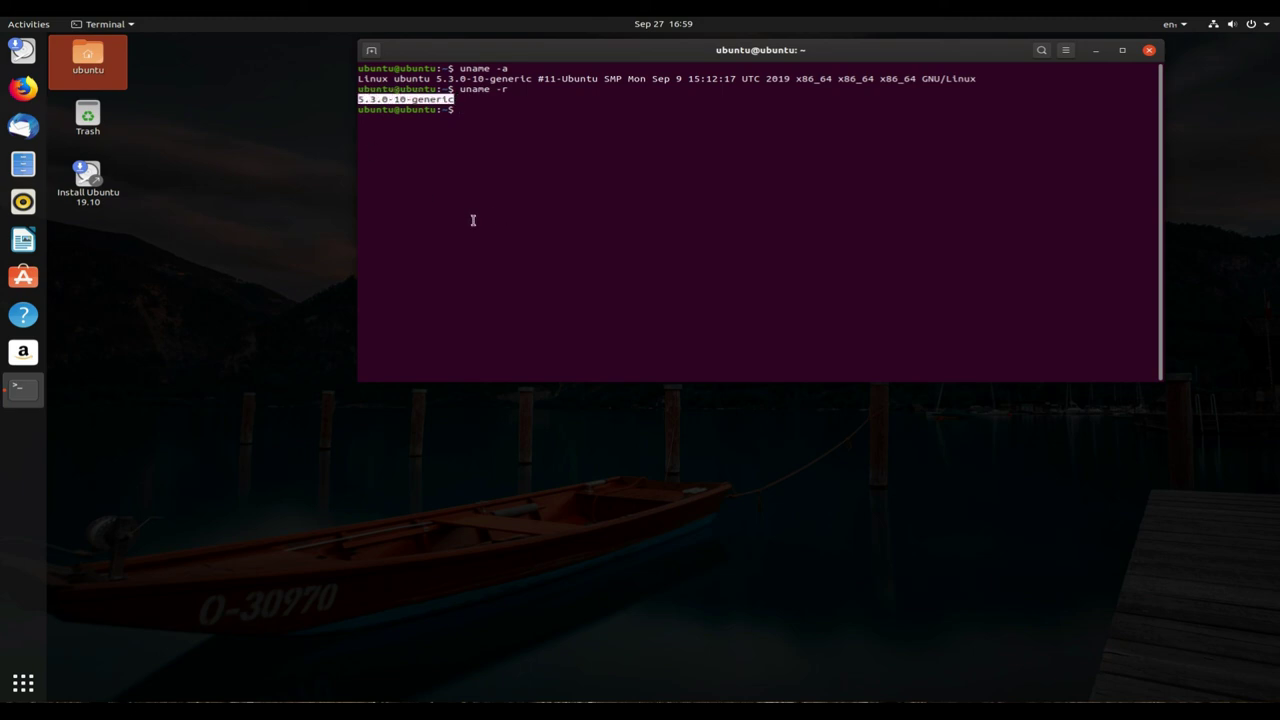
{"action": "left_click", "coordinate": [1149, 50]}
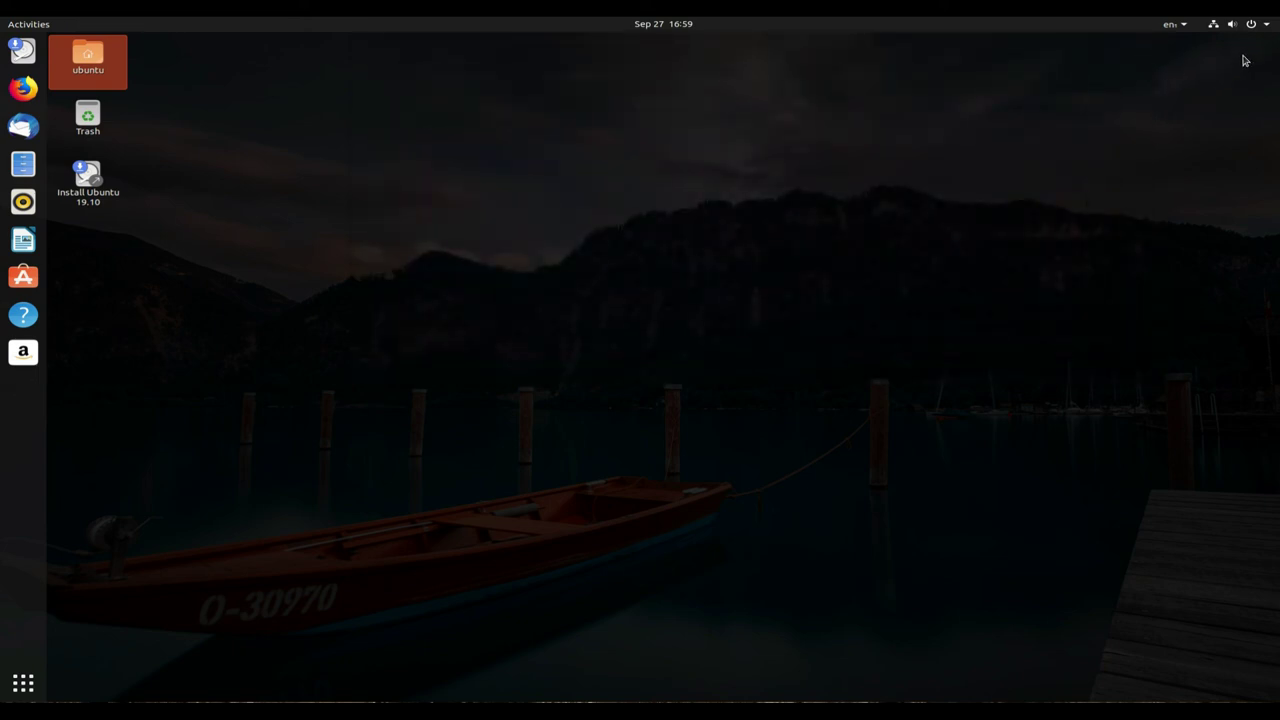